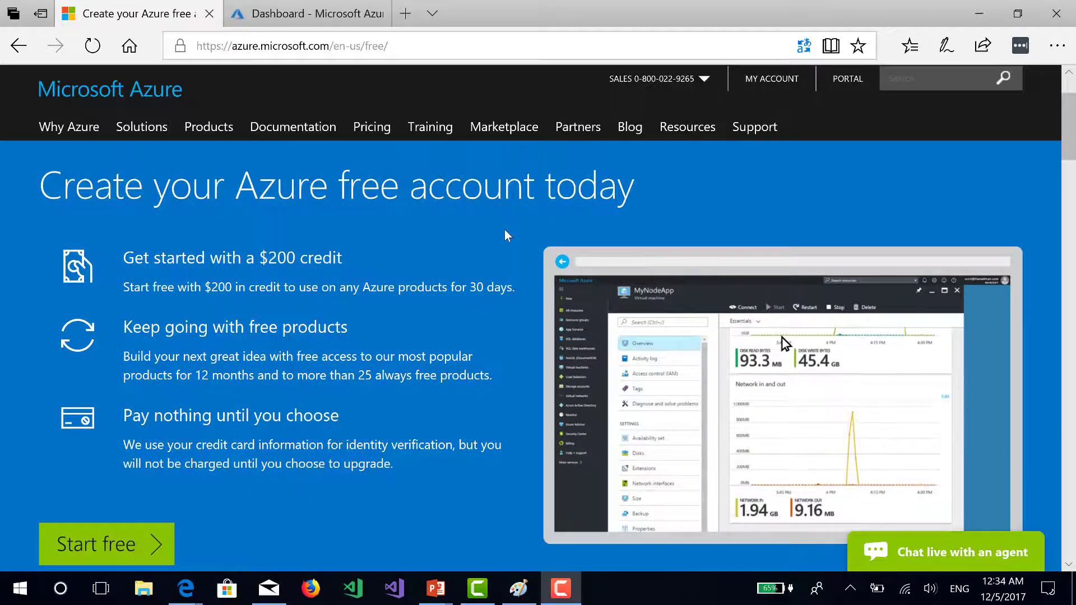
Step: Switch to the Azure portal, search the Marketplace for DevOps and start creating a DevOps Project
key("ctrl+Tab")
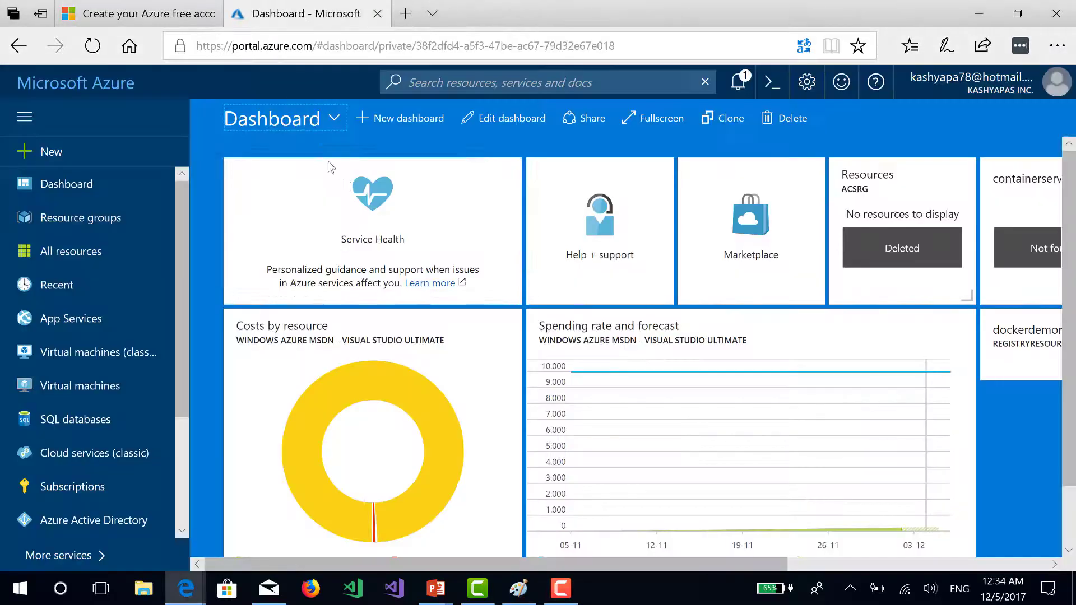
mouse_move(333, 165)
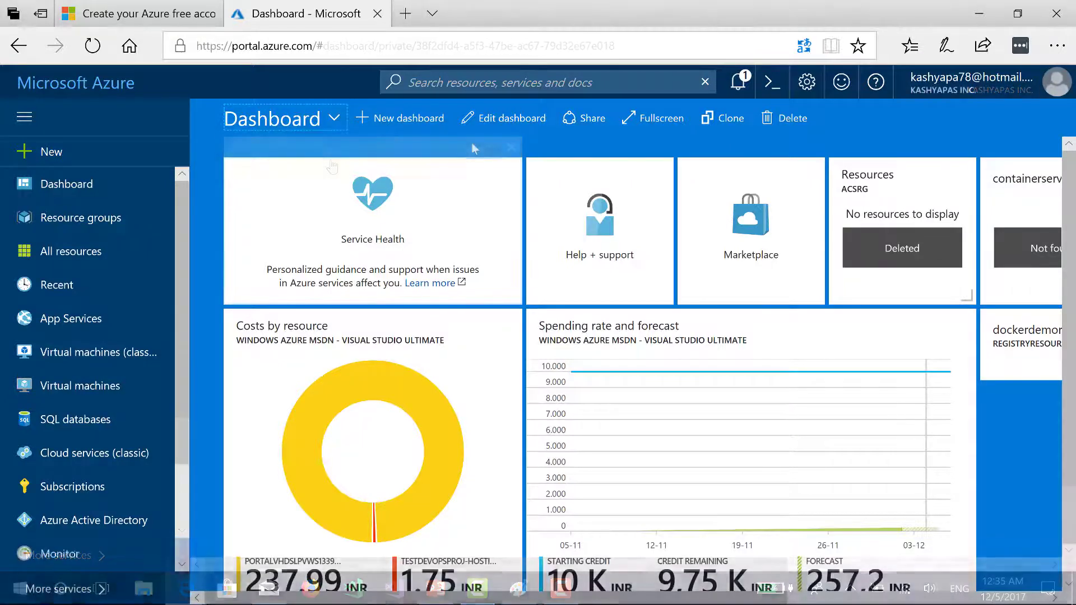
left_click(53, 152)
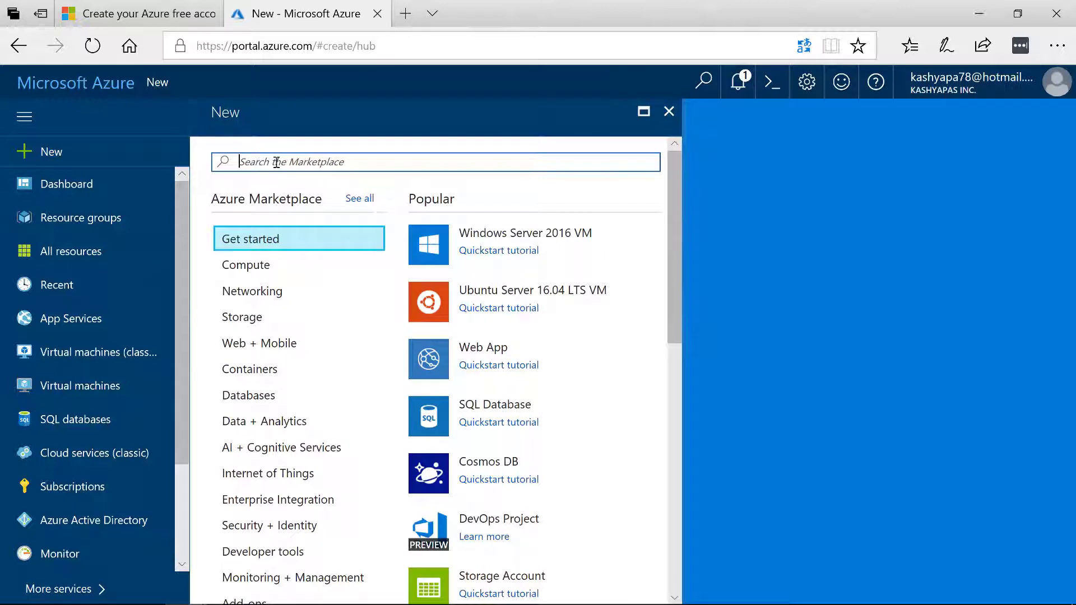
type("De")
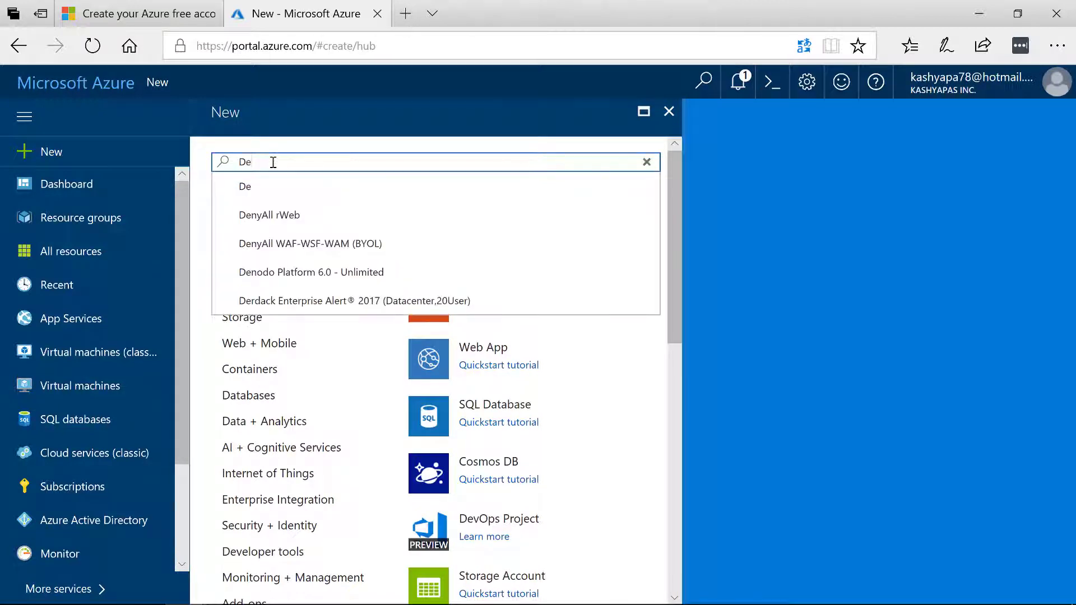
type("vOps")
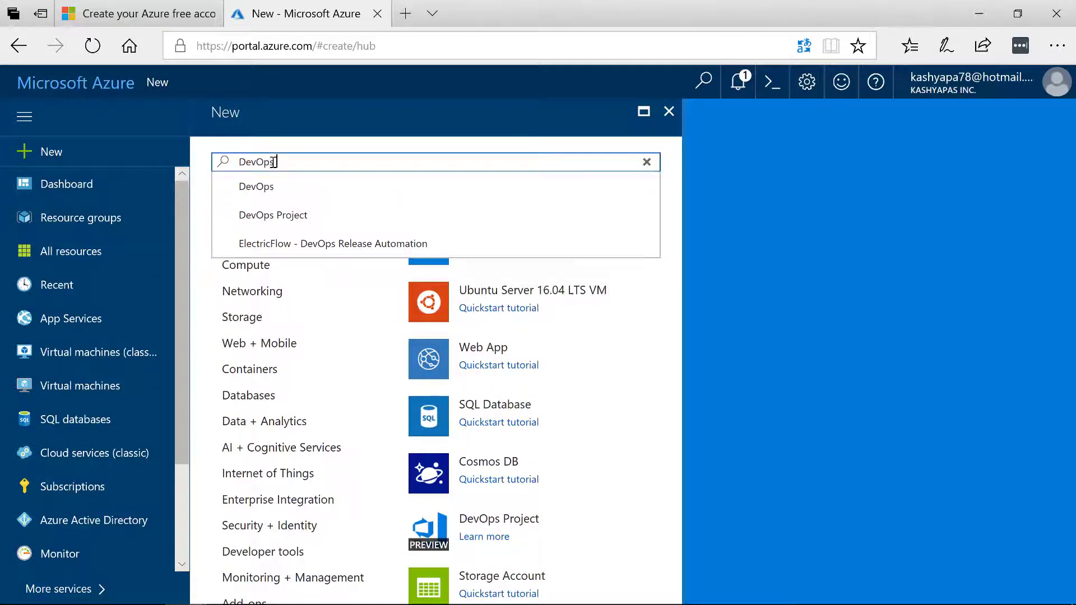
left_click(285, 217)
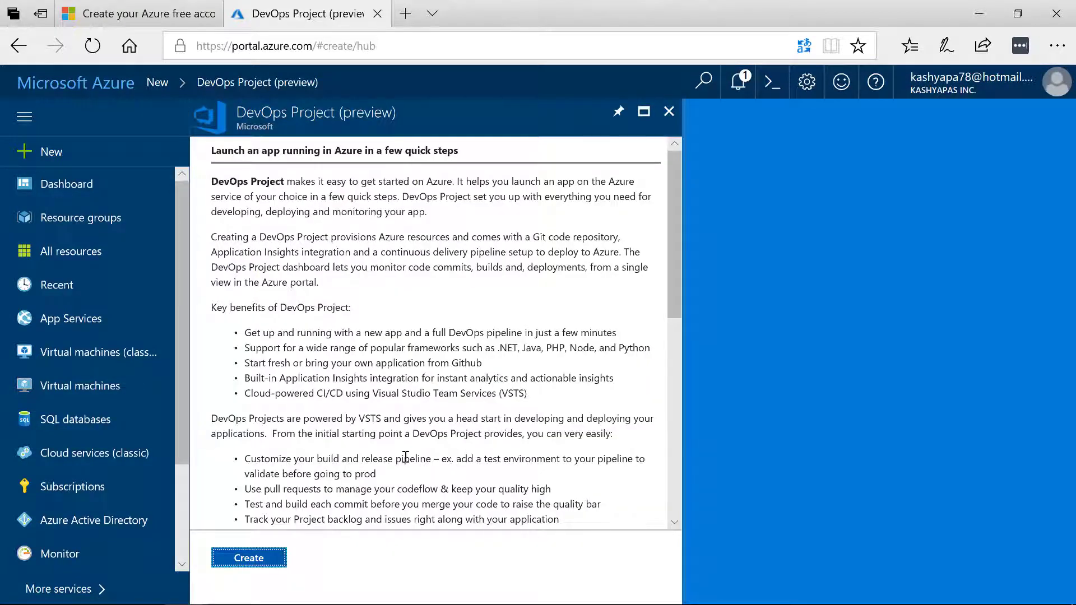
left_click(266, 562)
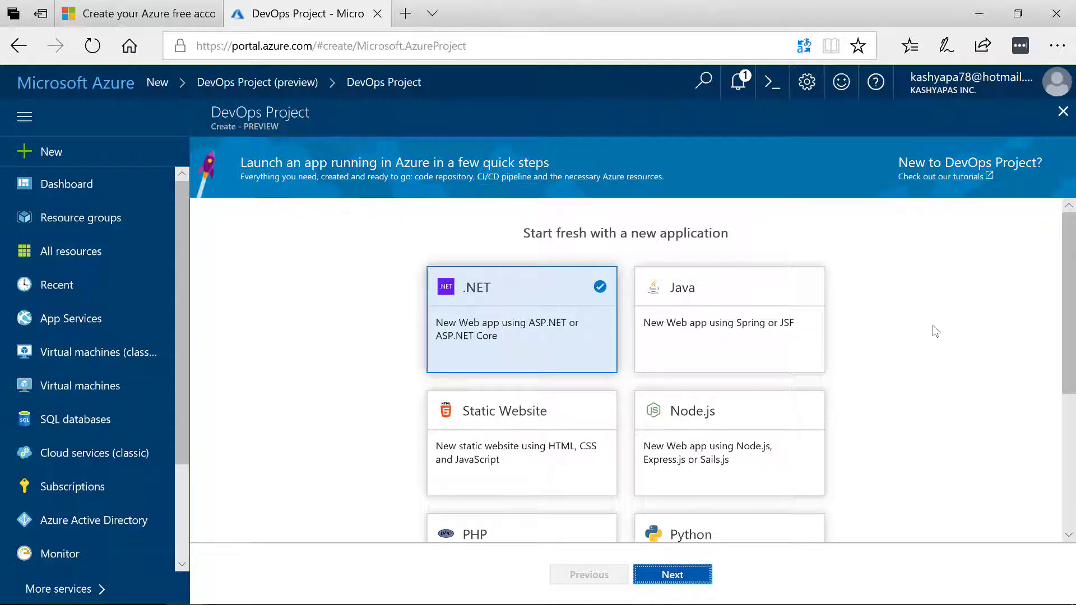
Step: Look over the available application runtimes and choose .NET for the new application
scroll(932, 325, "down", 3)
scroll(933, 325, "up", 2)
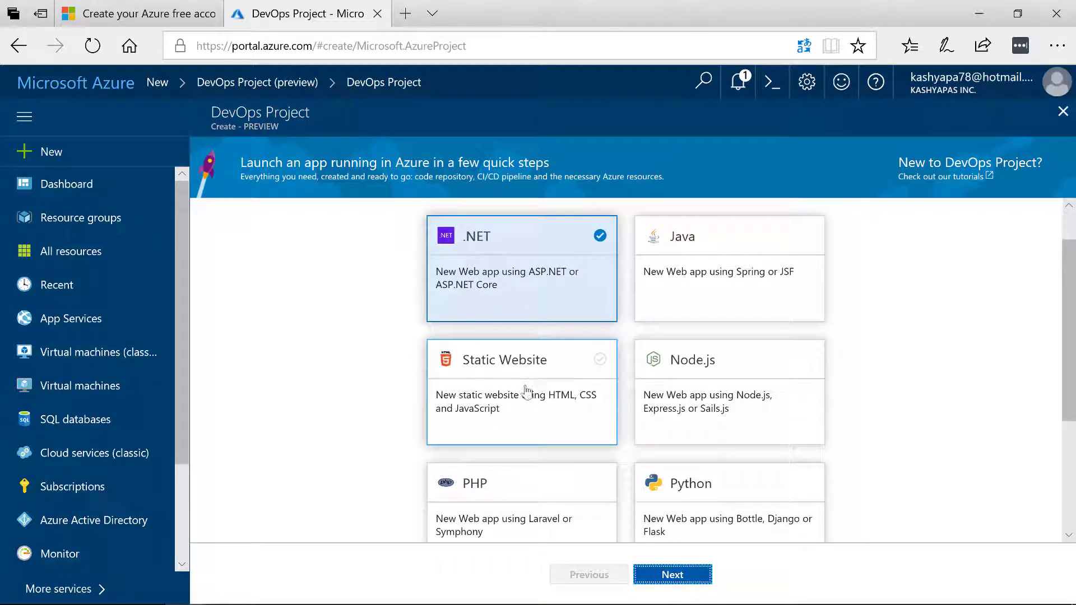
scroll(726, 395, "down", 2)
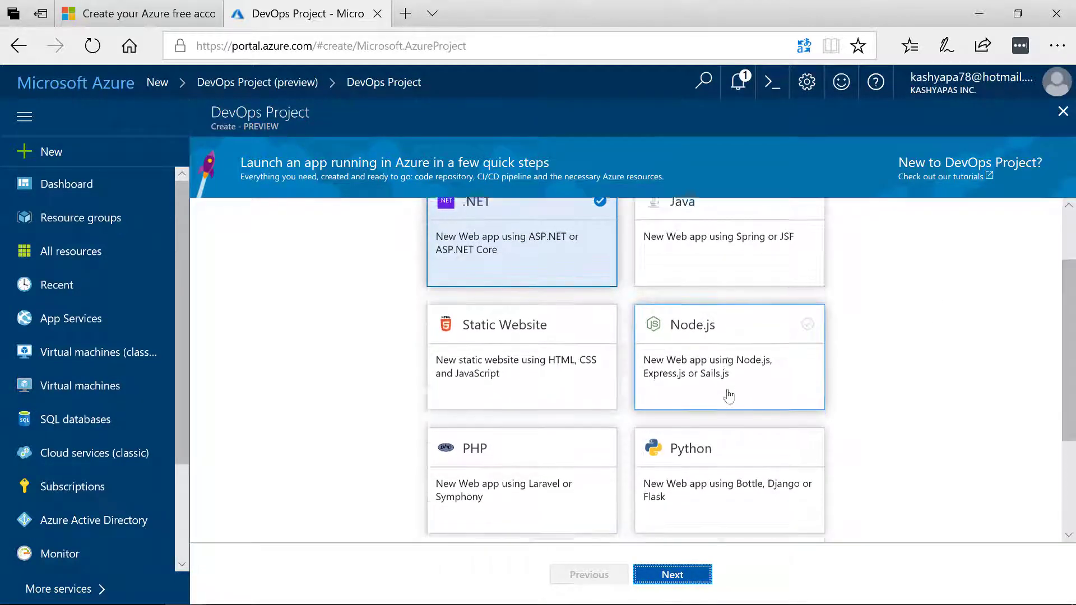
scroll(770, 420, "down", 2)
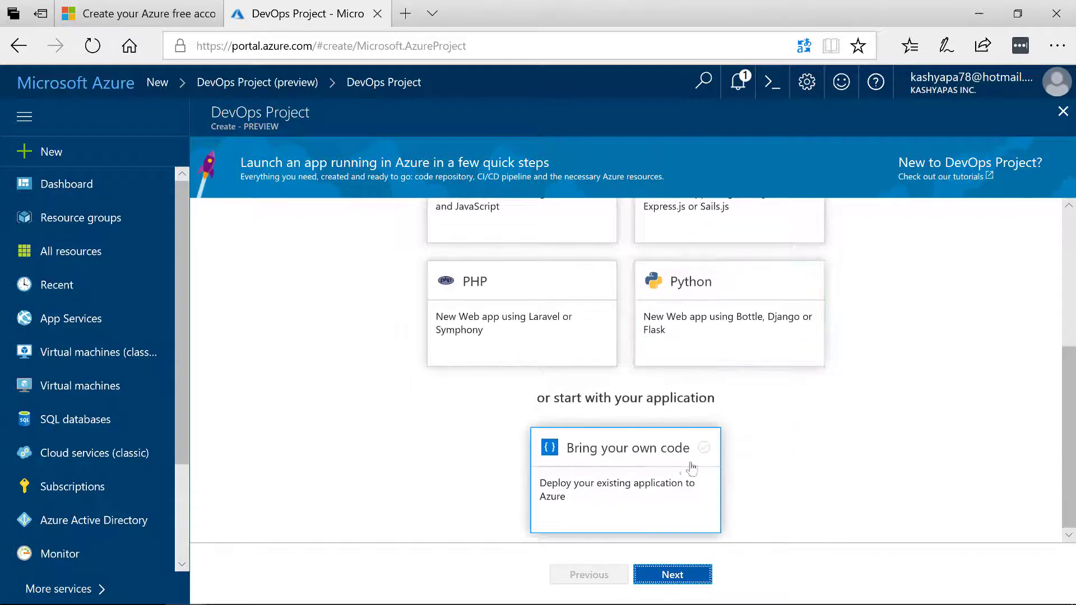
scroll(738, 477, "up", 5)
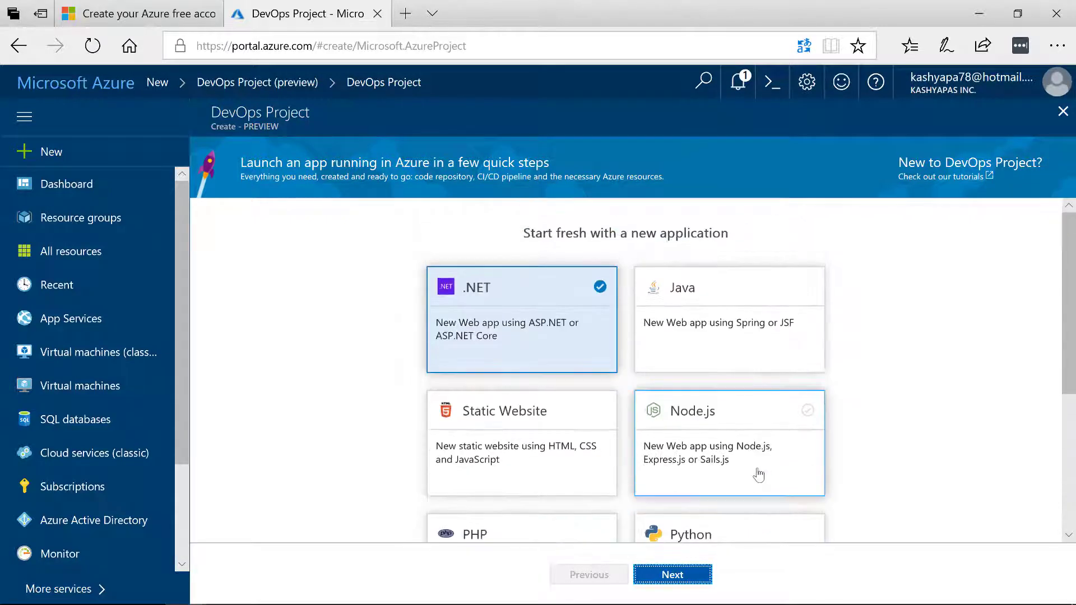
left_click(516, 325)
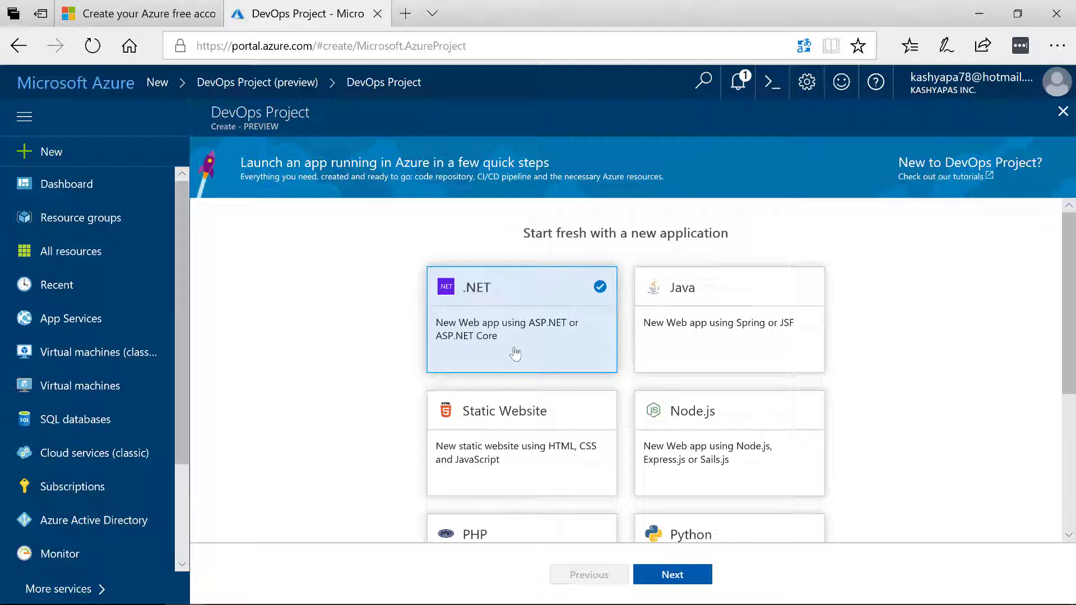
left_click(679, 578)
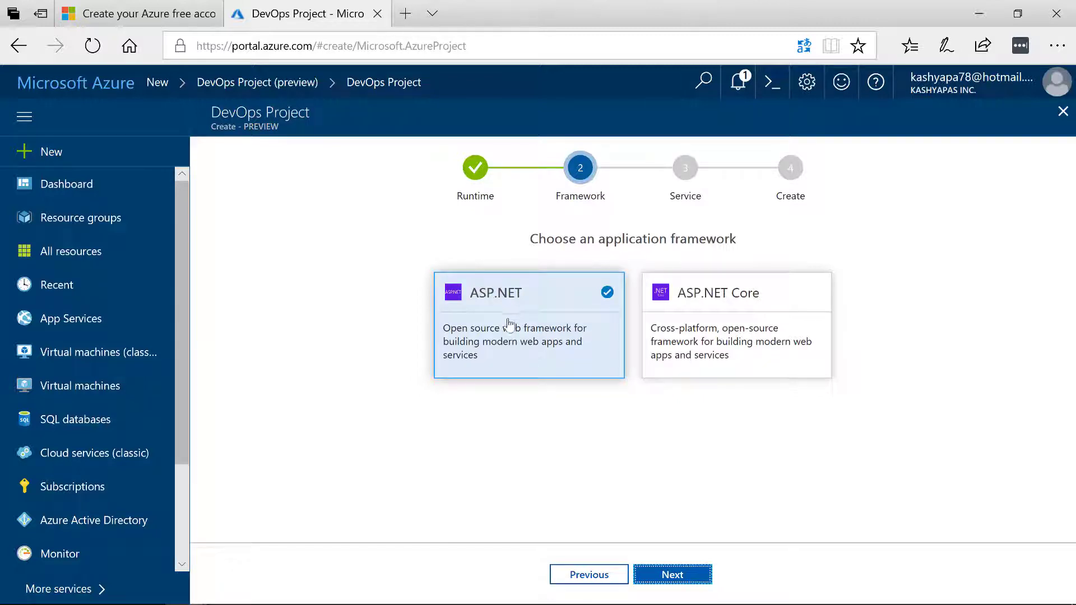
Step: Choose ASP.NET Core as the application framework and Web App on Windows as the deployment service
left_click(782, 332)
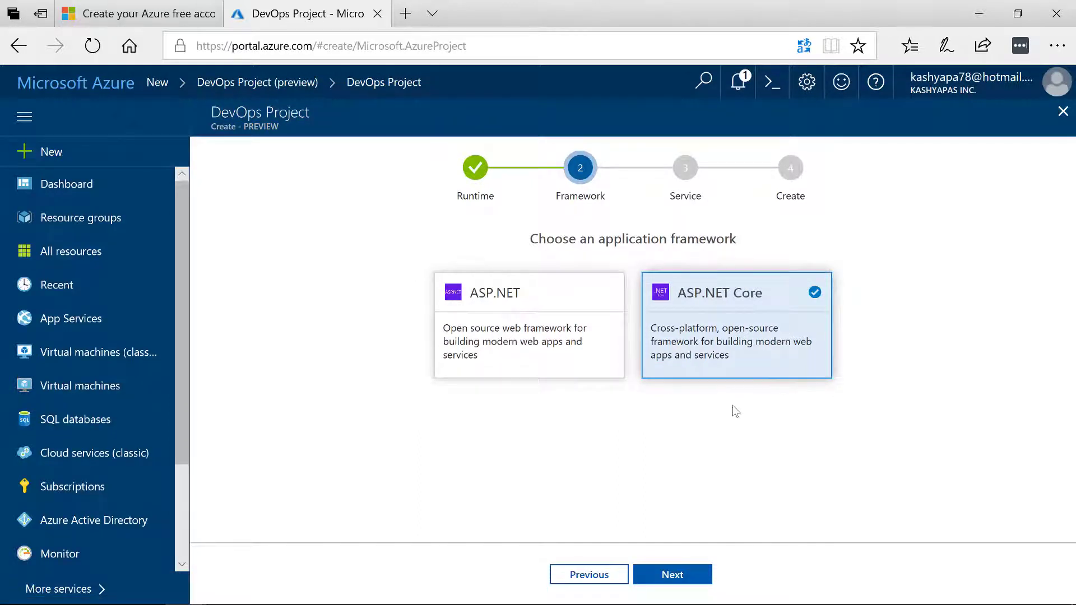
left_click(689, 574)
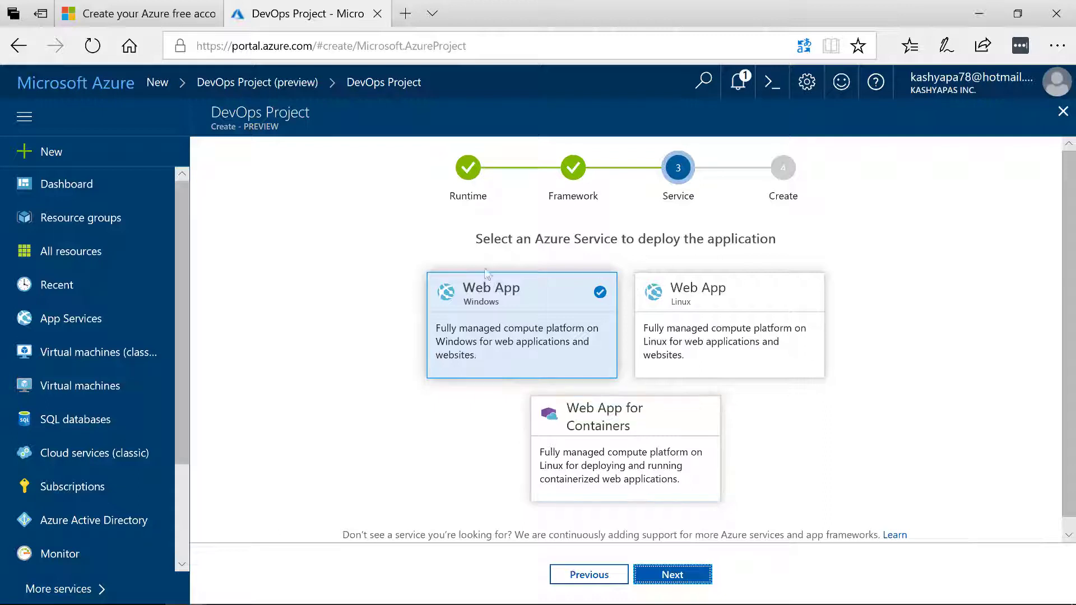
left_click(533, 320)
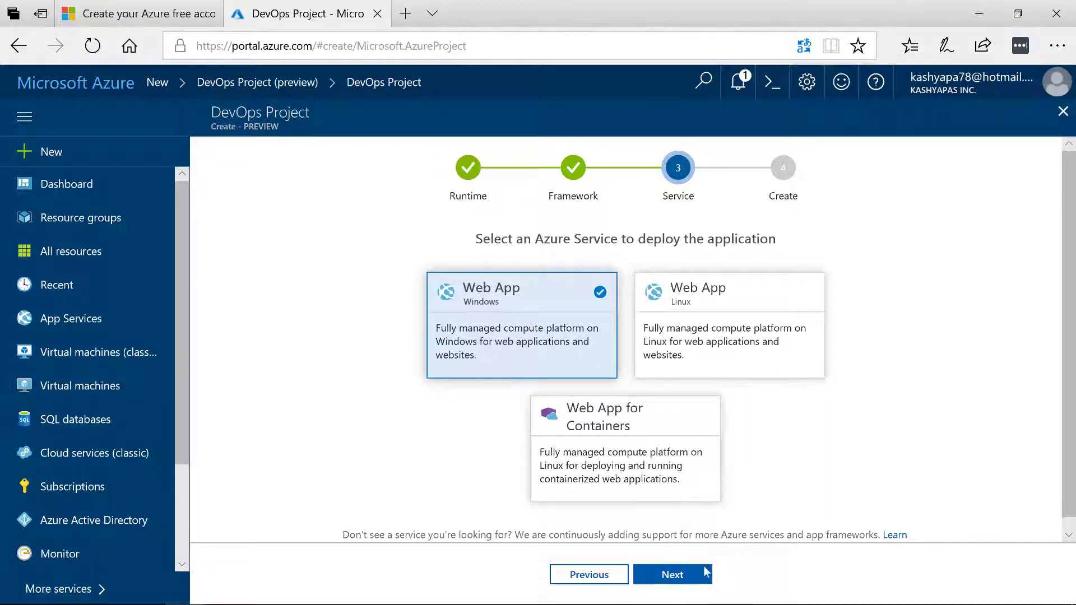
left_click(692, 581)
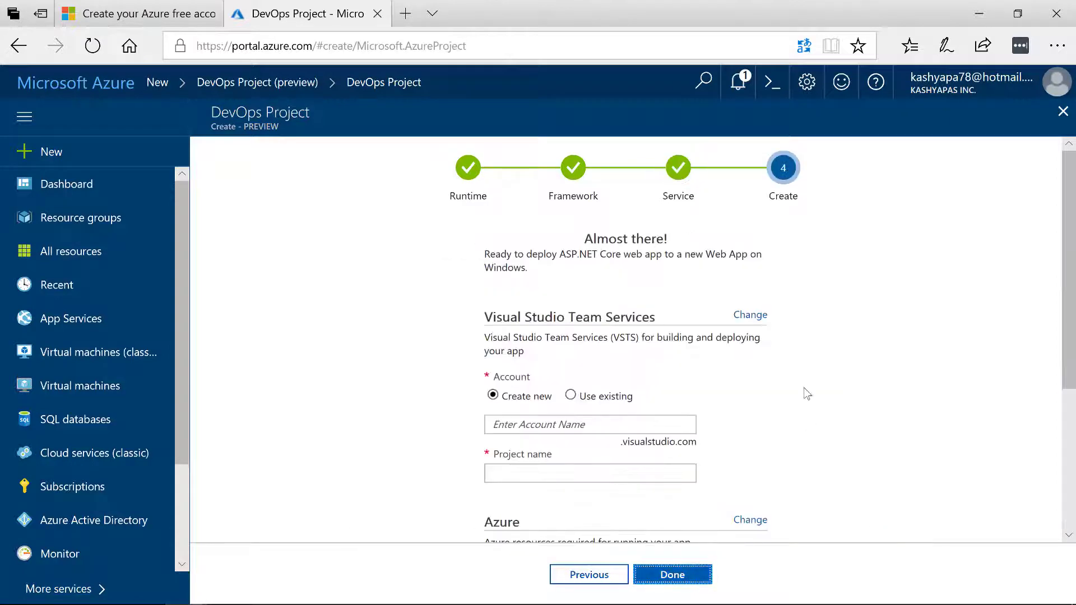
Step: Review the Visual Studio Team Services and Azure settings required on the final creation page
scroll(829, 368, "down", 2)
scroll(829, 368, "up", 2)
left_click_drag(484, 317, 722, 333)
scroll(722, 333, "down", 1)
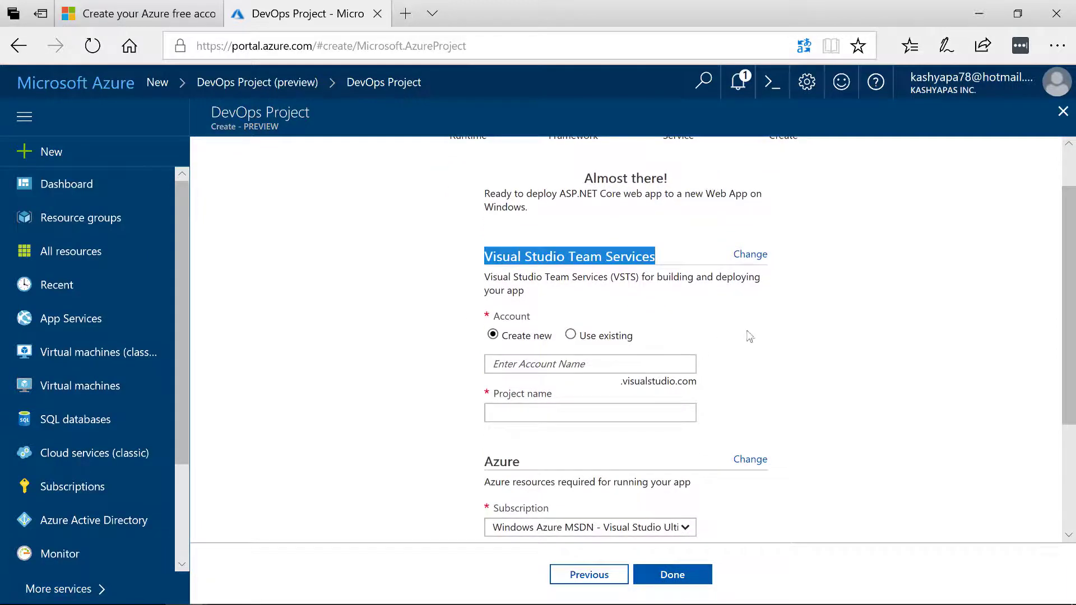
scroll(776, 291, "down", 1)
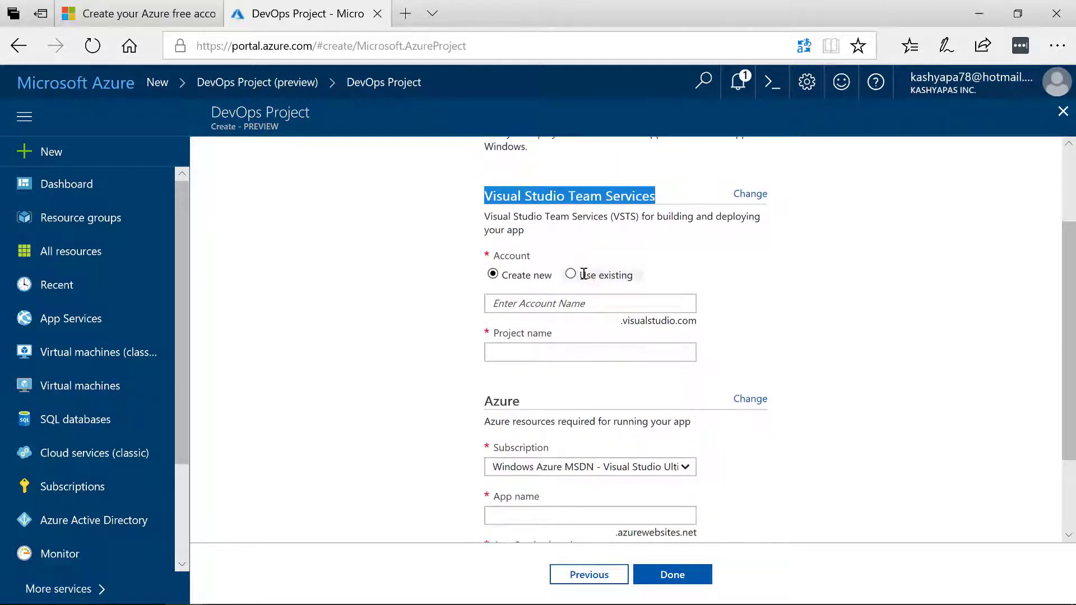
scroll(782, 369, "down", 2)
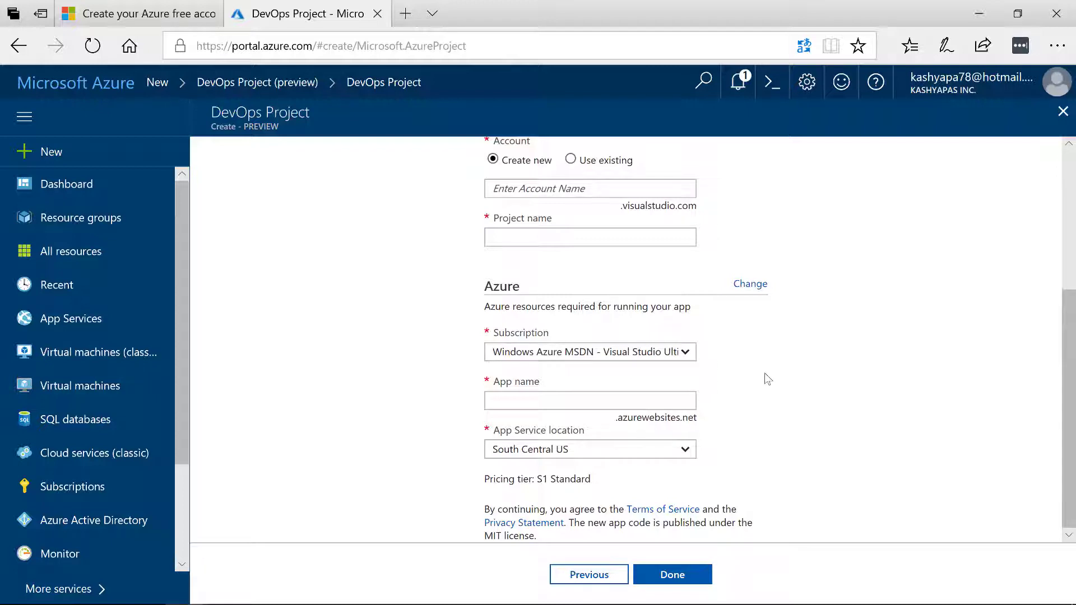
scroll(764, 372, "up", 4)
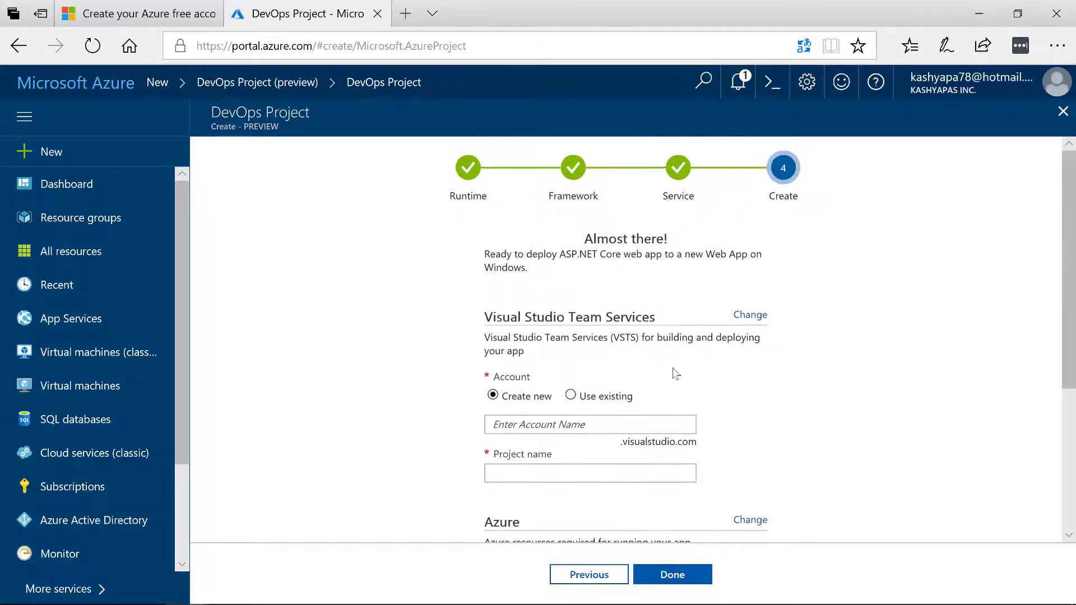
Step: Use an existing Visual Studio Team Services account, choosing the one that matches the signed-in user's name
left_click(593, 396)
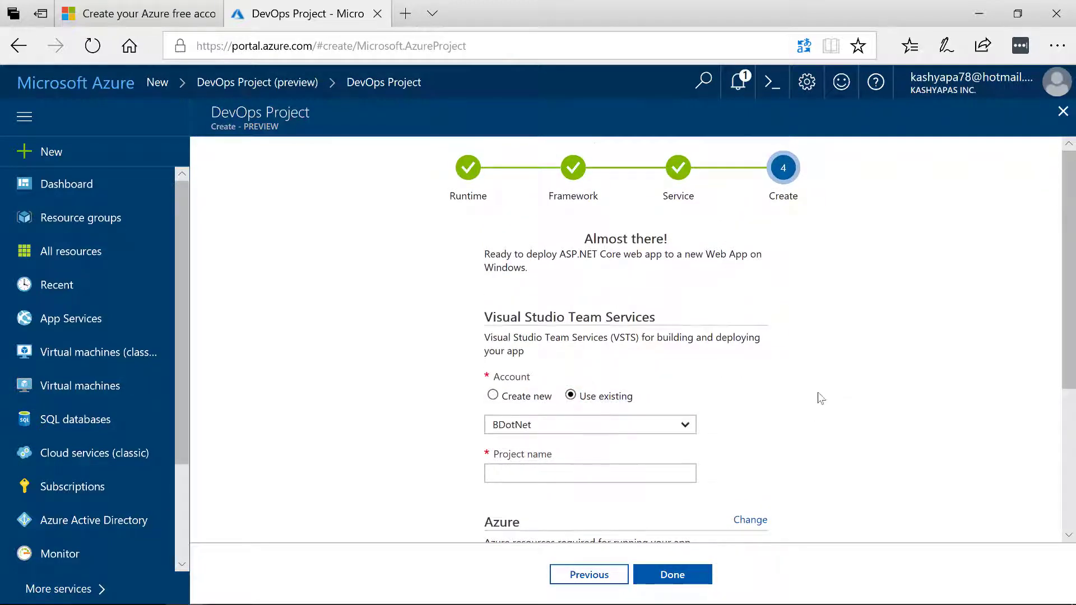
scroll(787, 391, "down", 1)
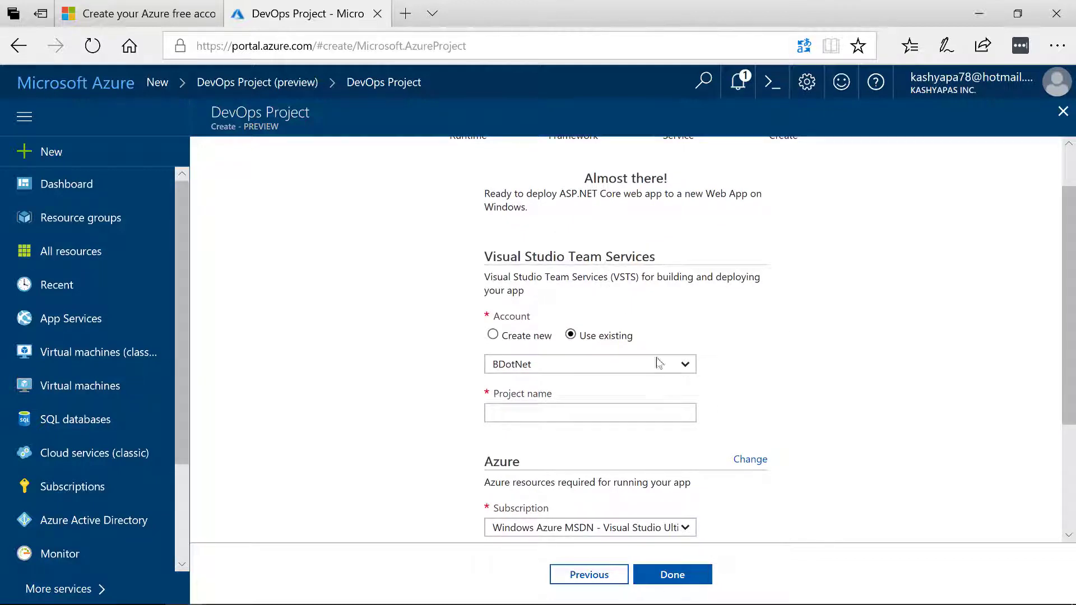
left_click(686, 365)
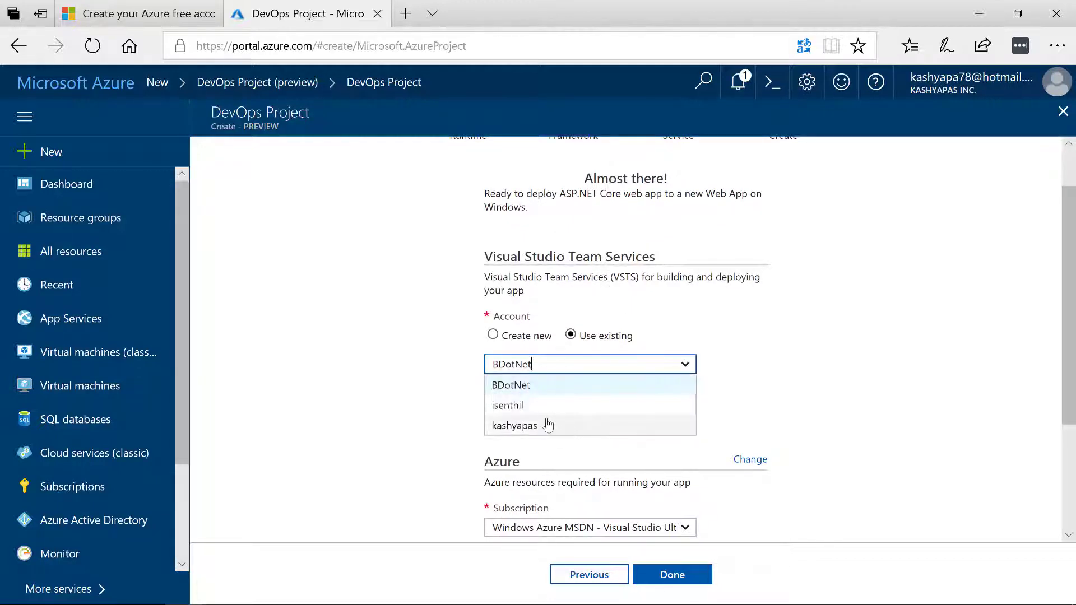
left_click(547, 425)
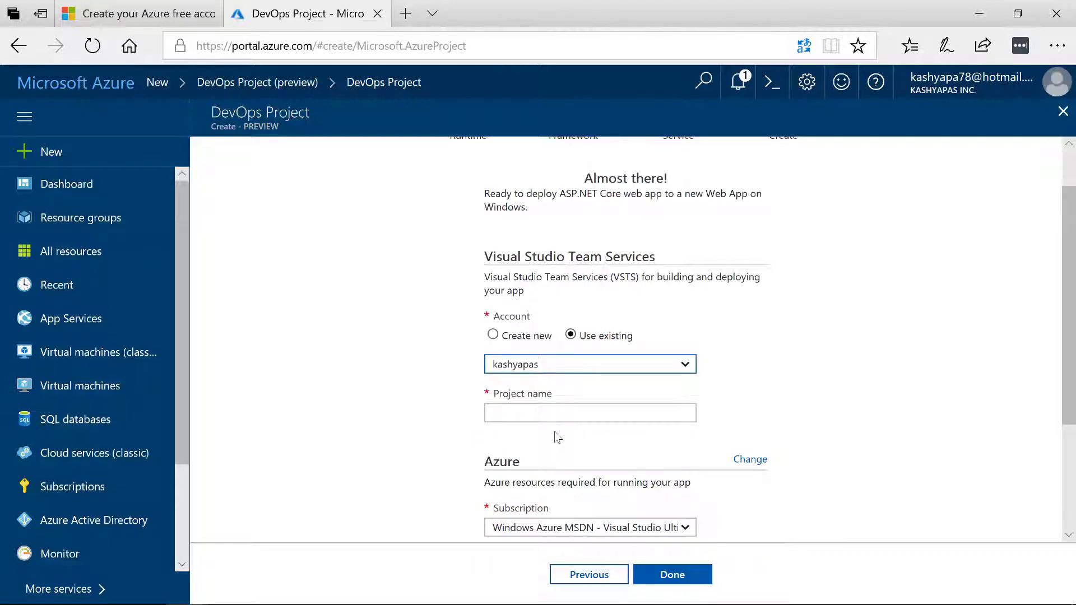
Step: Name the Visual Studio Team Services project AspNetCoreDevOpsProj
left_click(563, 405)
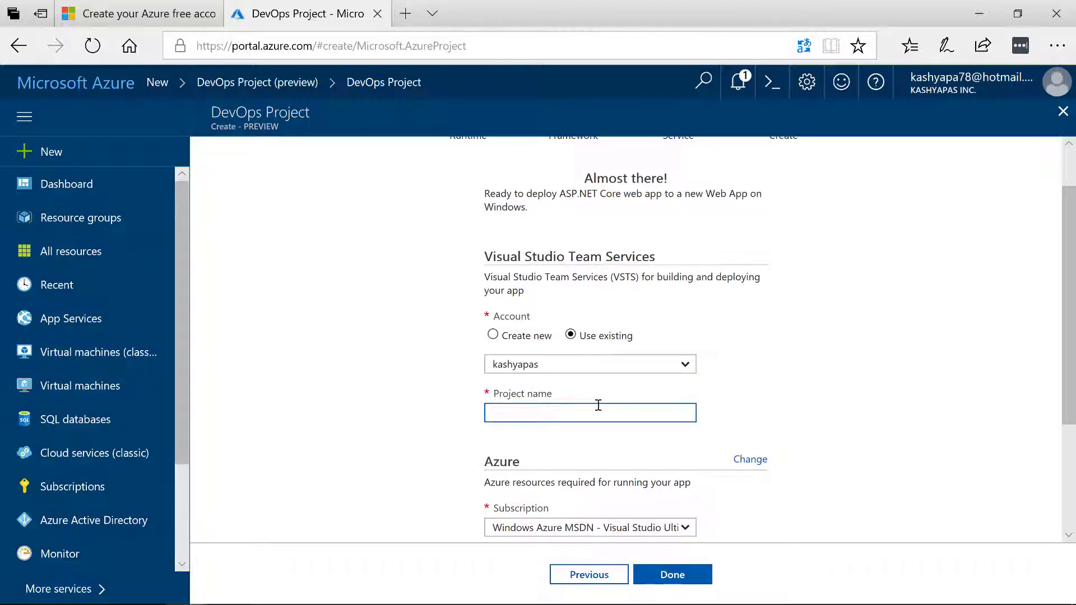
type("AspNetCoreDevOps")
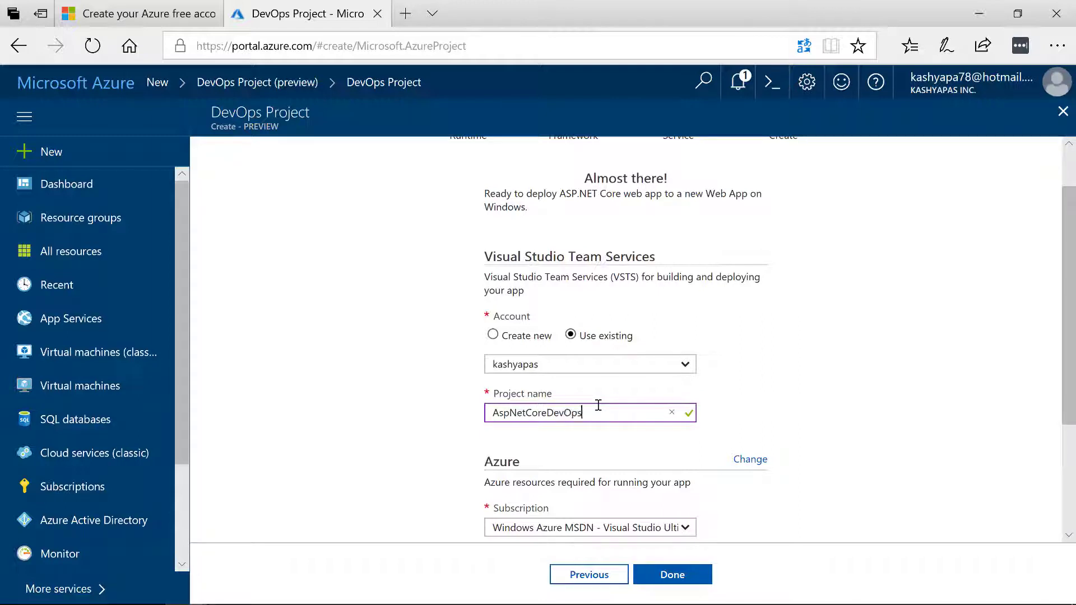
type("Proj")
Step: Check the Azure subscription and app name, and set the App Service location to West Europe
scroll(892, 359, "down", 3)
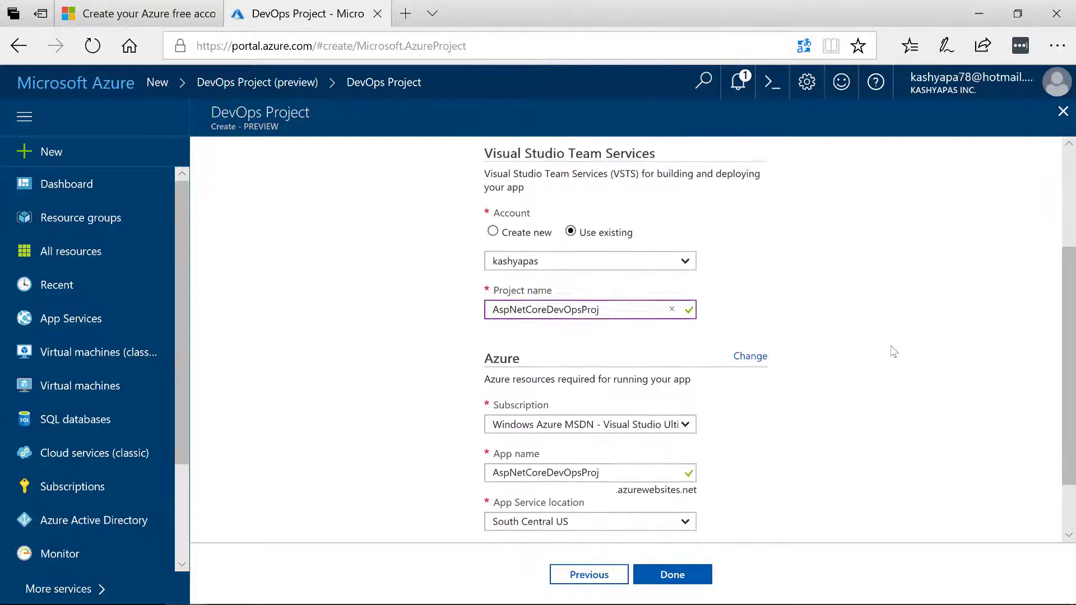
left_click(648, 348)
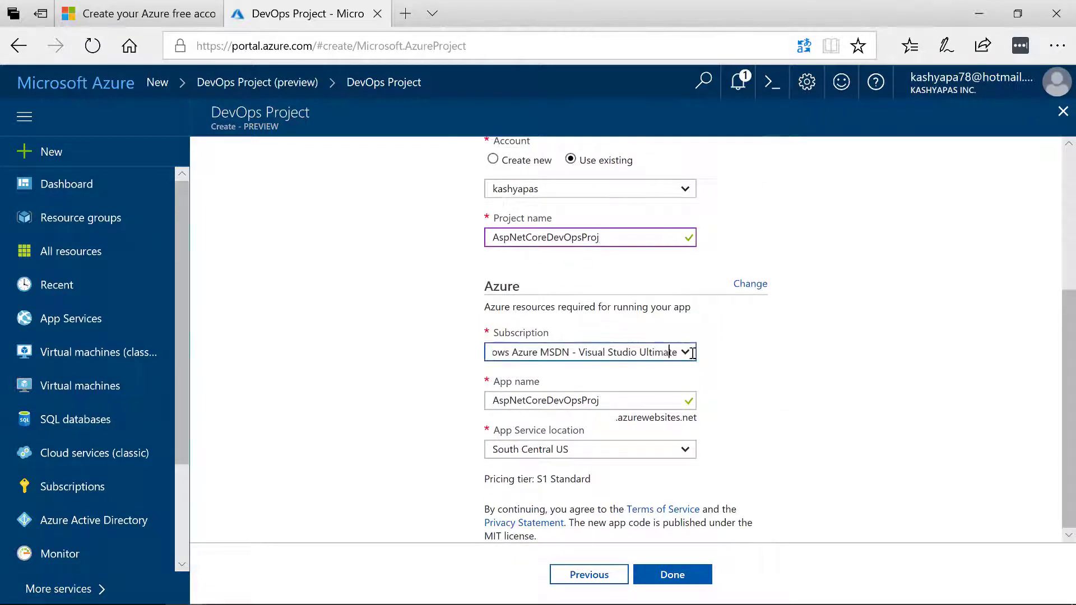
left_click(653, 377)
left_click_drag(614, 400, 452, 396)
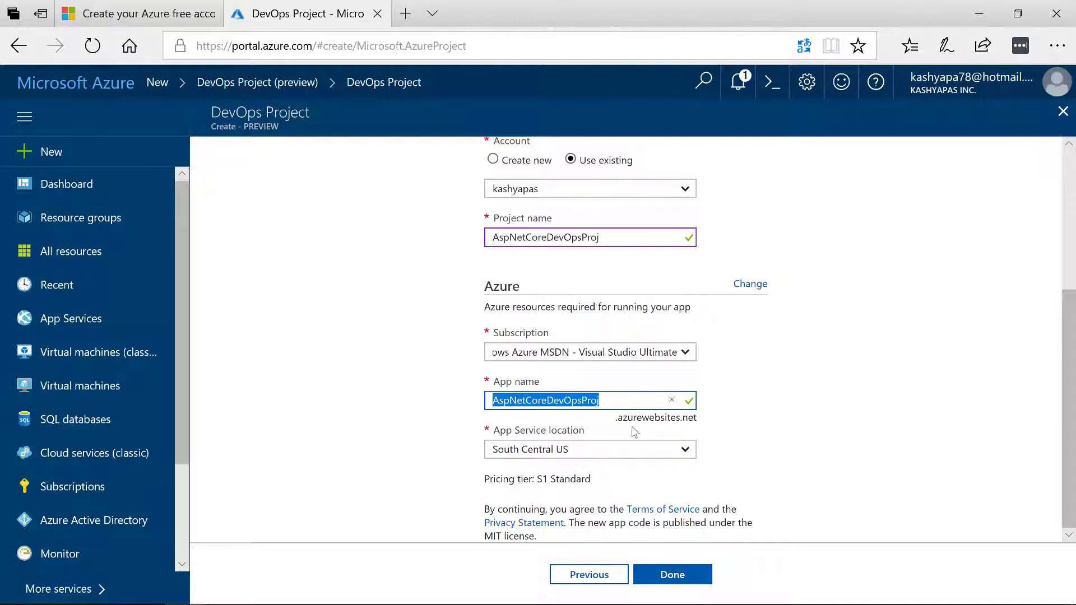
left_click_drag(616, 426, 716, 429)
left_click(703, 414)
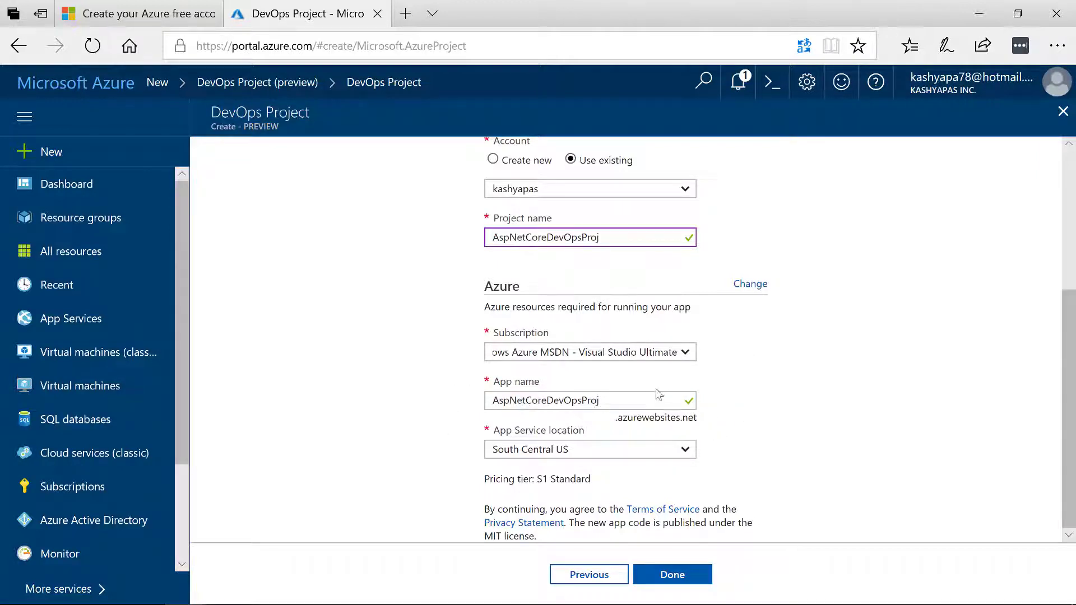
left_click(689, 453)
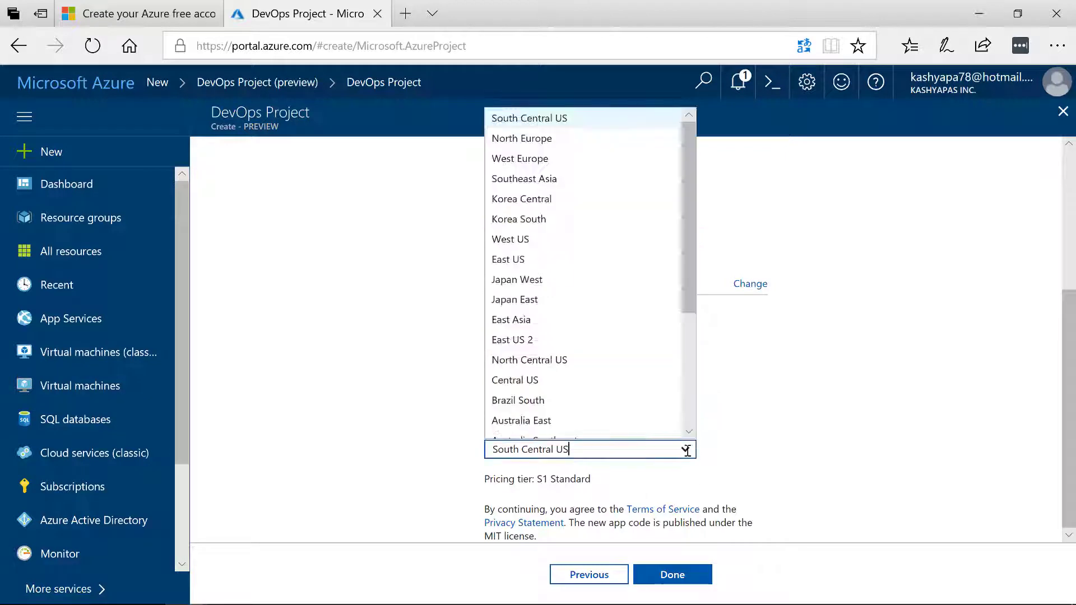
left_click(533, 159)
left_click(814, 438)
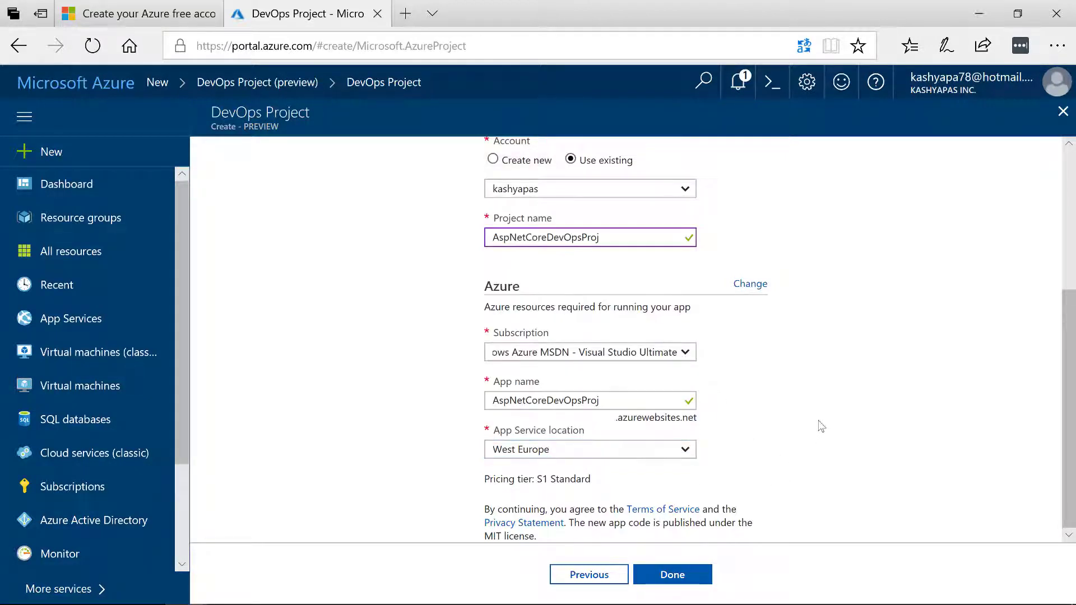
Step: Review the pricing tier and the completed settings, and submit the DevOps Project for deployment
left_click_drag(534, 483, 898, 446)
left_click(901, 444)
scroll(877, 456, "up", 4)
scroll(876, 457, "down", 3)
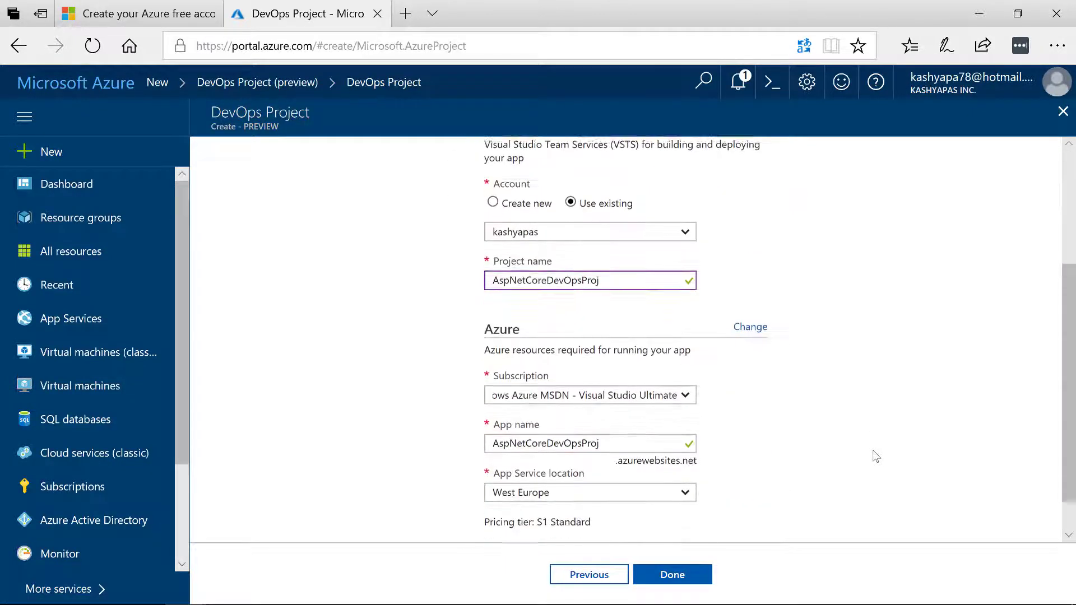
scroll(876, 457, "down", 1)
left_click(673, 574)
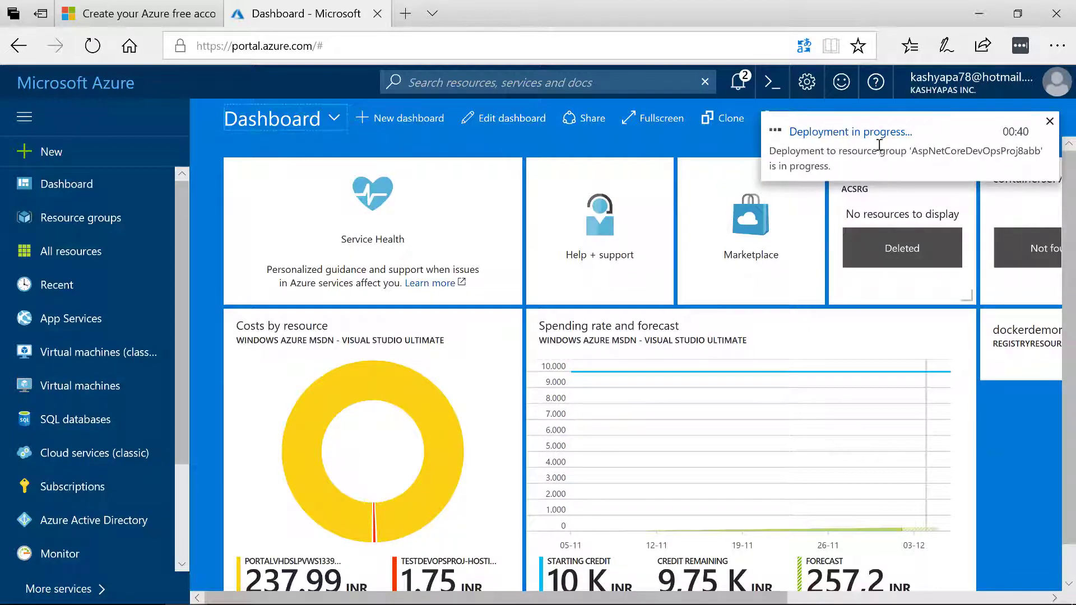
Step: Open the details of the running DevOps Project deployment and check how long it took
left_click(866, 135)
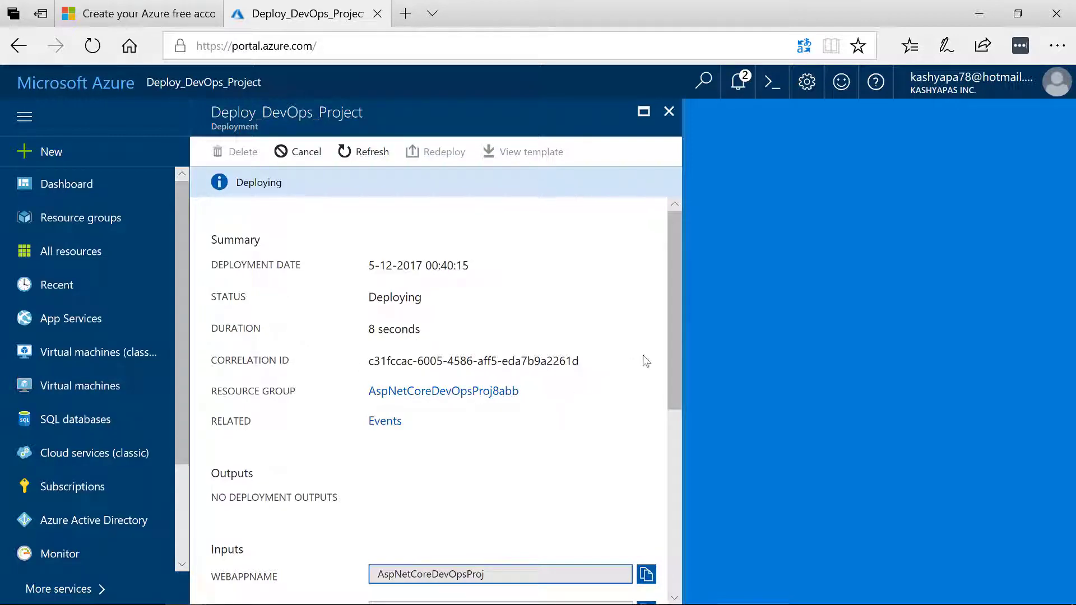
left_click_drag(671, 341, 678, 250)
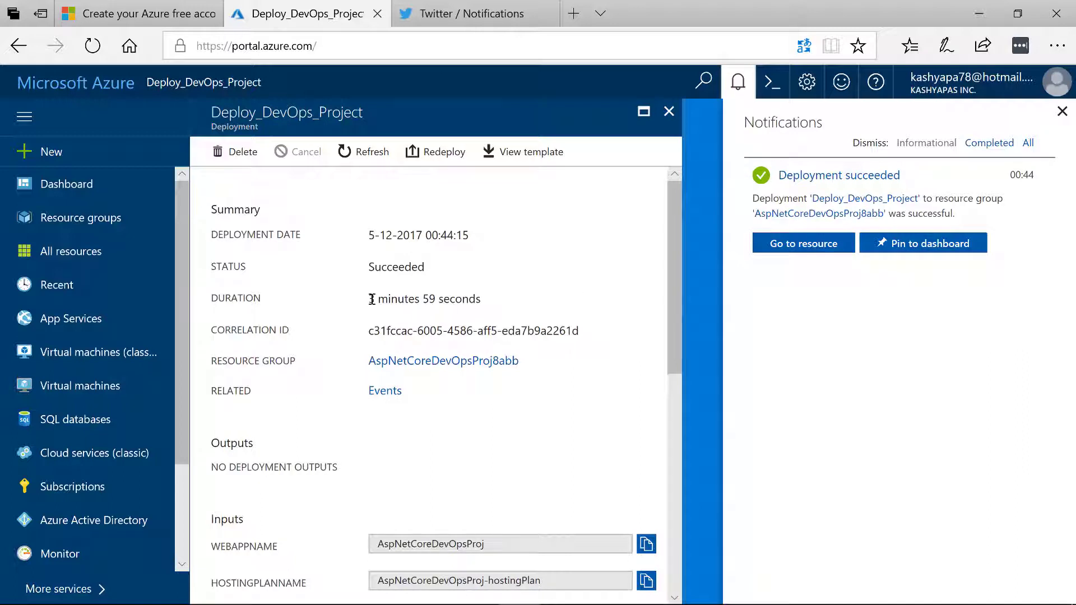
left_click_drag(369, 301, 483, 298)
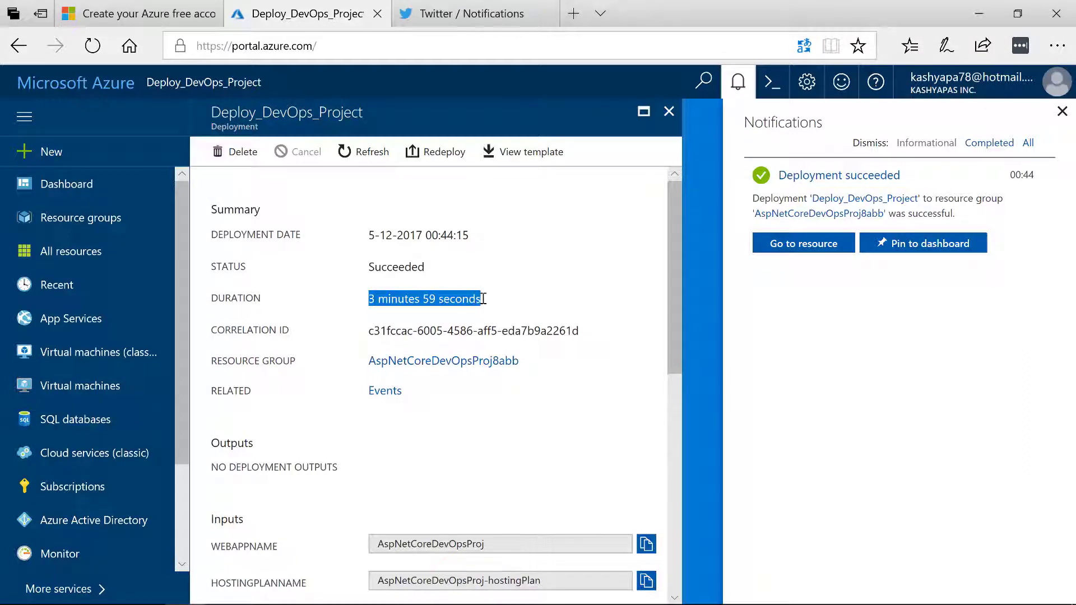
left_click(527, 302)
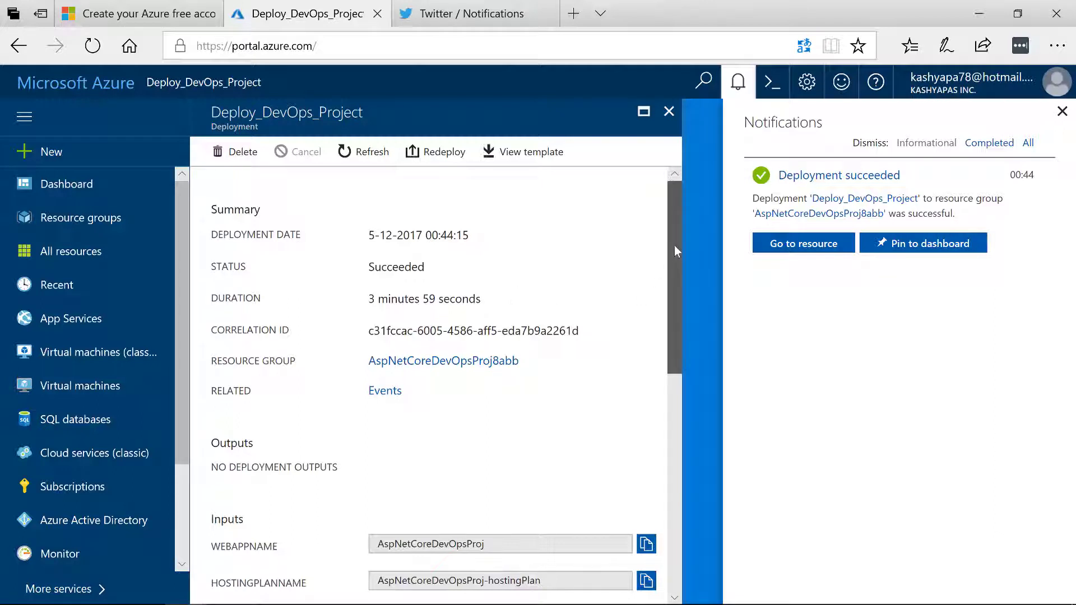
Step: Review the deployment's operation details, widening the Type and Resource columns to read the entries
left_click_drag(674, 246, 689, 507)
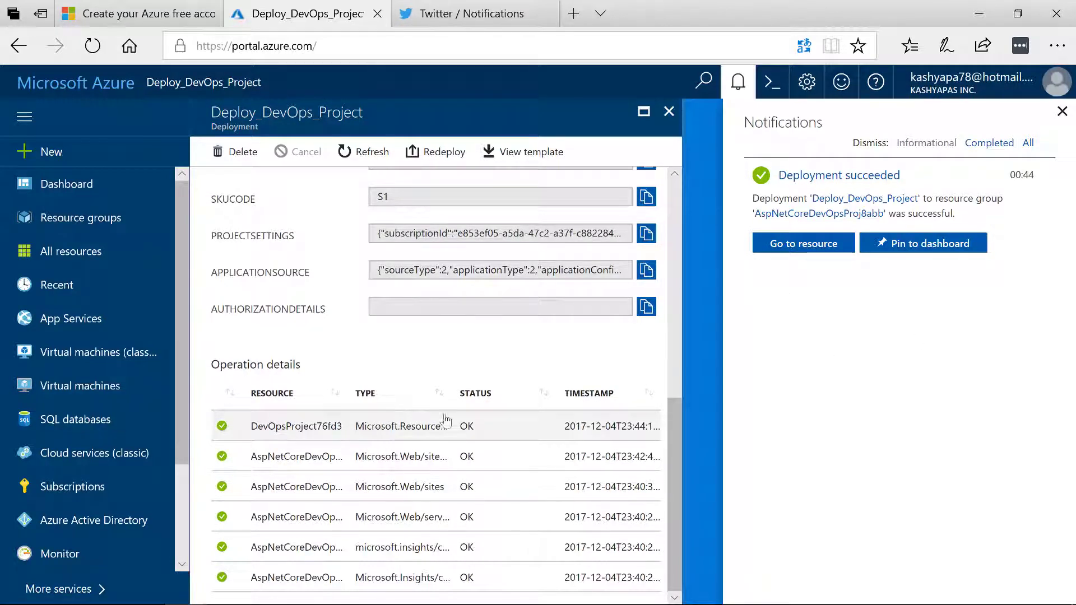
left_click_drag(453, 396, 499, 397)
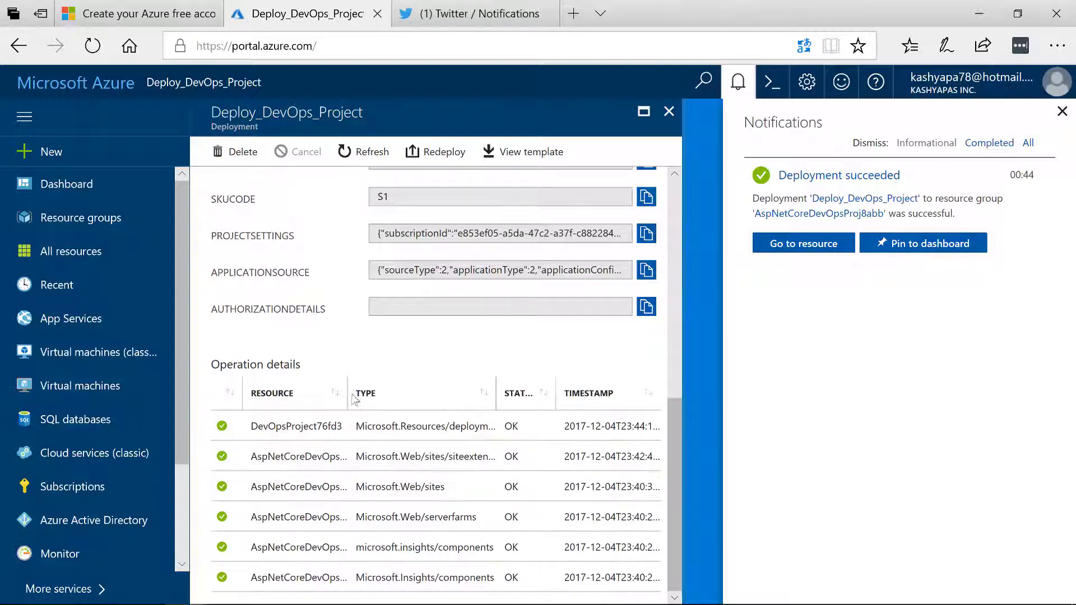
left_click_drag(349, 402, 397, 404)
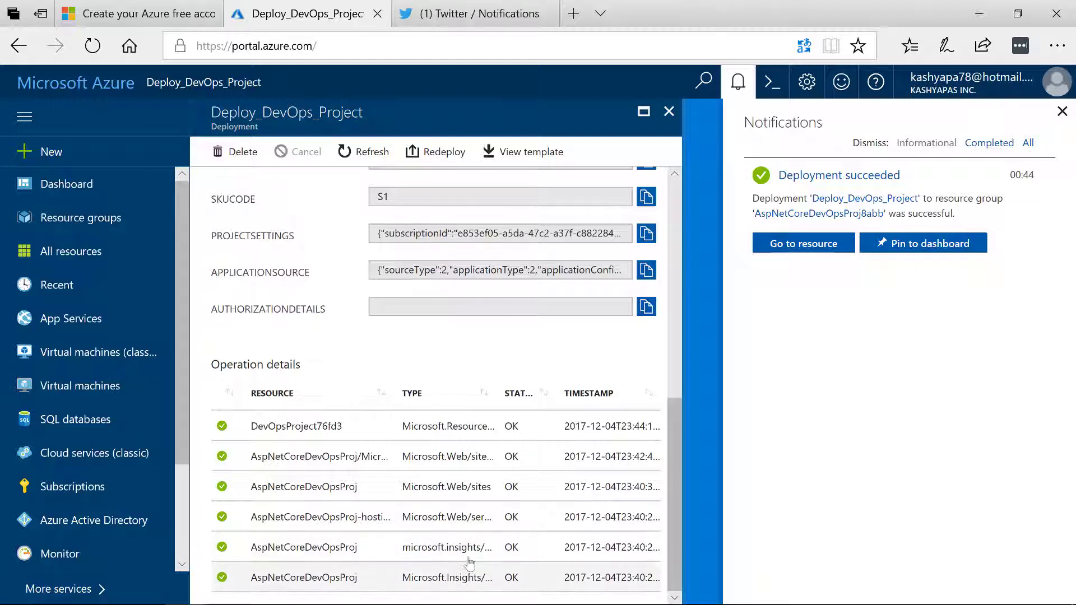
Step: Go to the deployed AspNetCoreDevOpsProj resource, dismiss the notifications, and review the Code, Build and Dev stages of its CI/CD pipeline
left_click(815, 247)
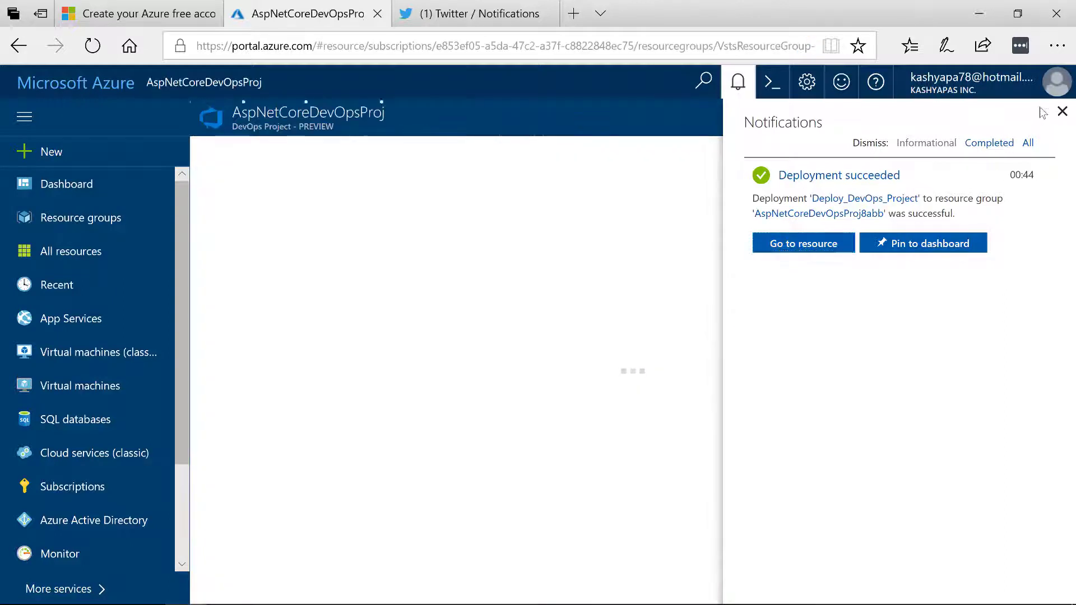
left_click(1062, 112)
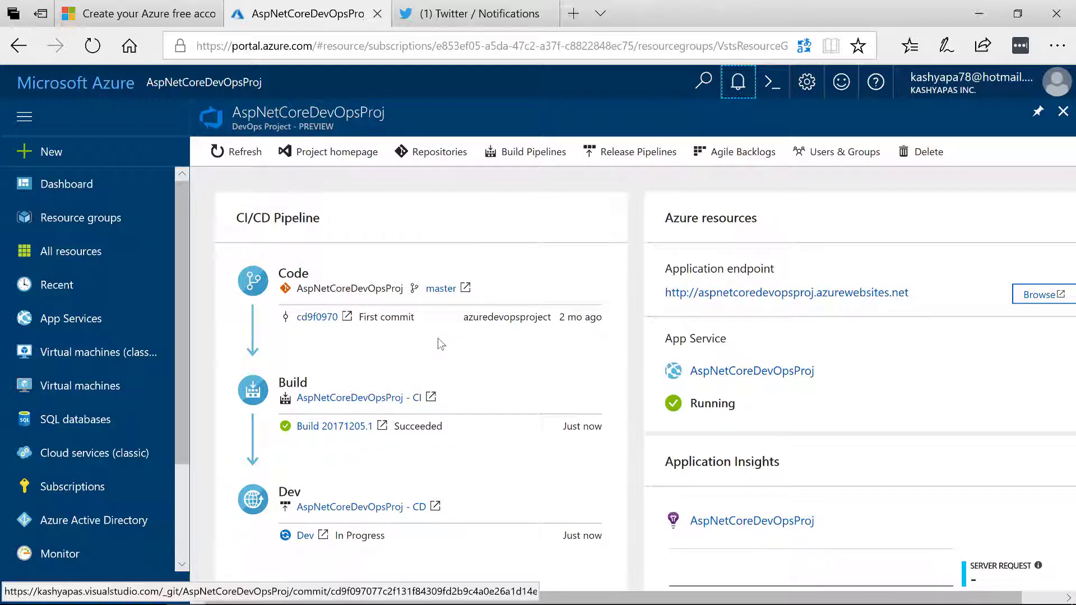
scroll(469, 318, "down", 3)
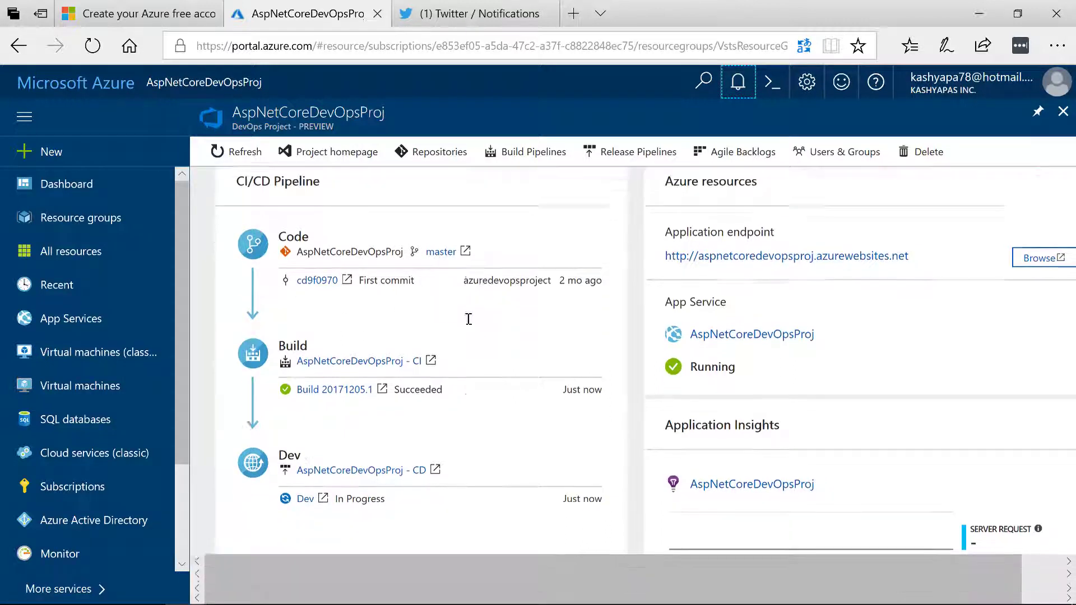
scroll(469, 318, "up", 3)
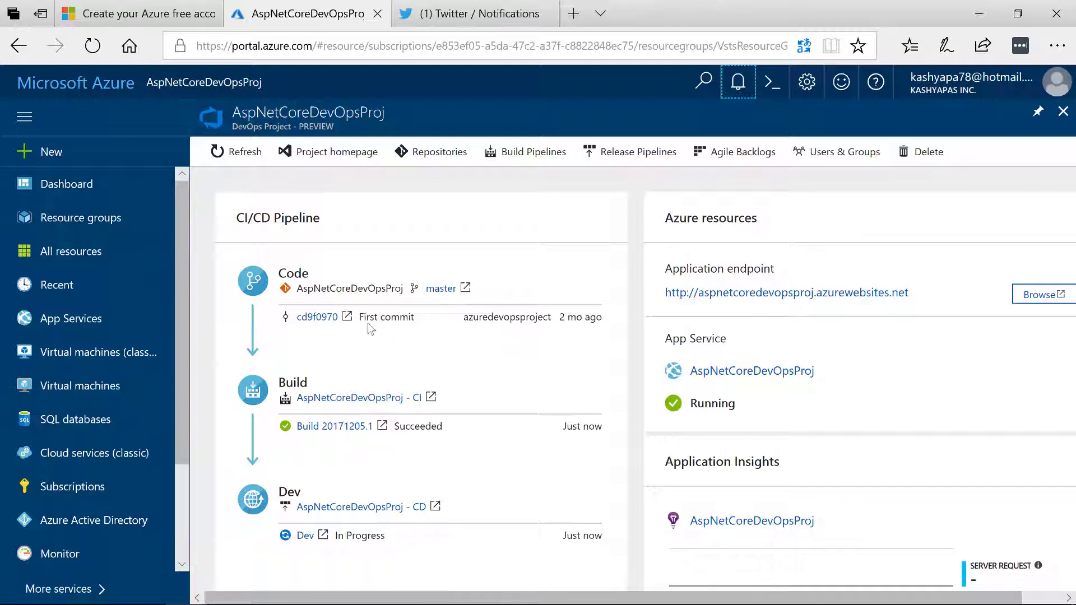
left_click_drag(397, 318, 510, 329)
left_click(511, 324)
scroll(472, 331, "down", 1)
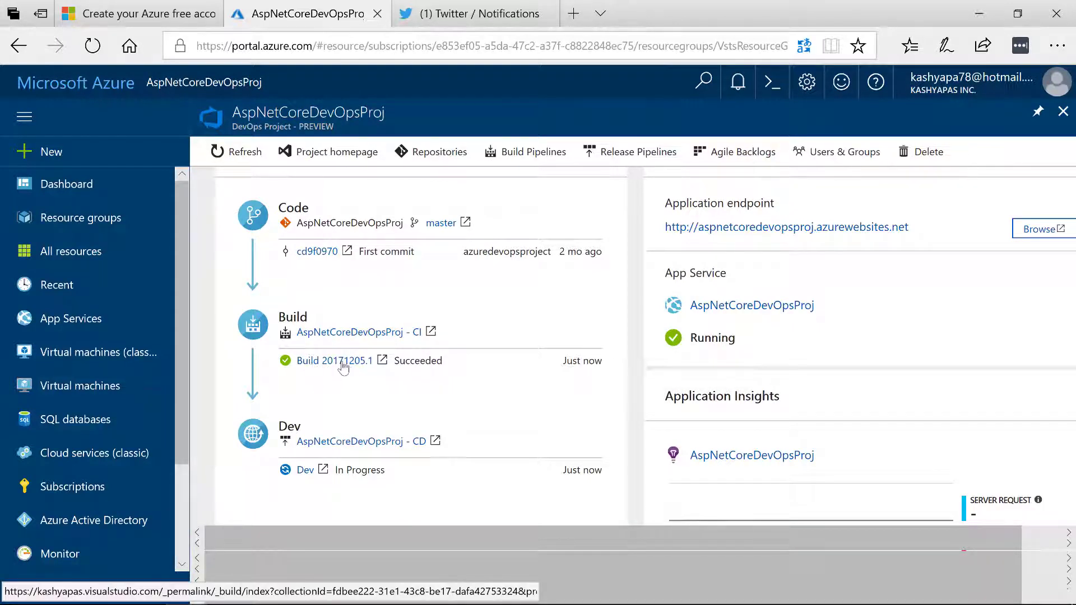
scroll(387, 369, "down", 2)
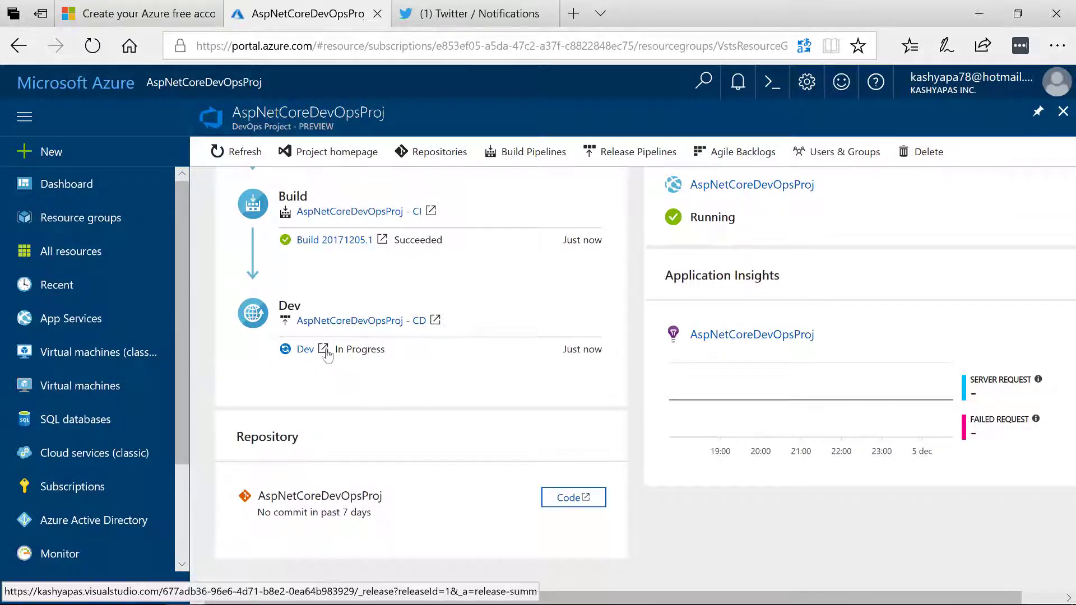
scroll(499, 405, "up", 3)
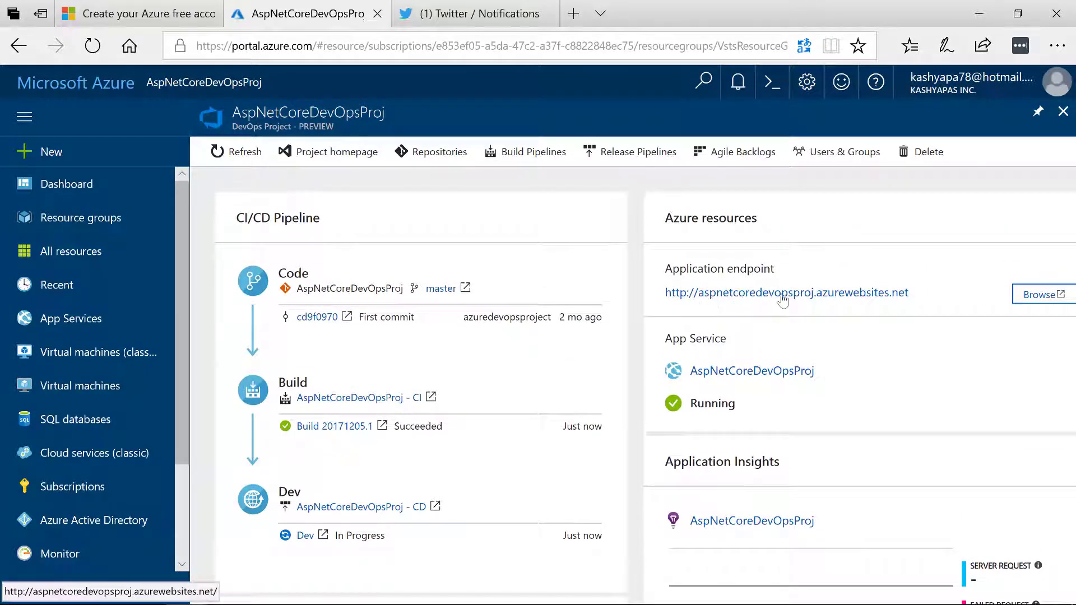
Step: Visit the web app's application endpoint, and return to the DevOps Project to review its Application Insights and Repository sections
left_click(766, 301)
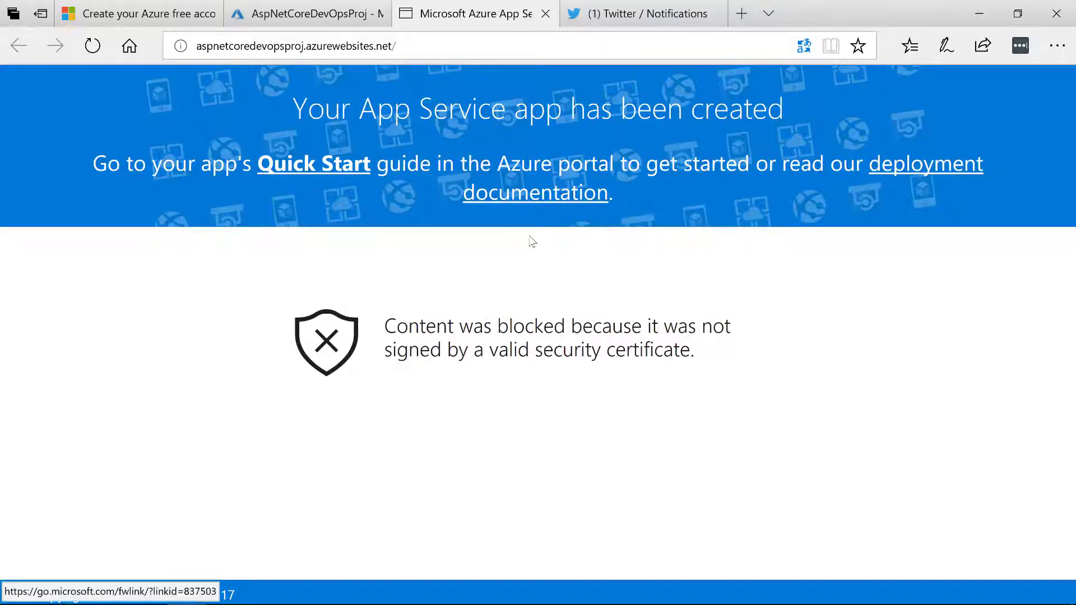
left_click(306, 16)
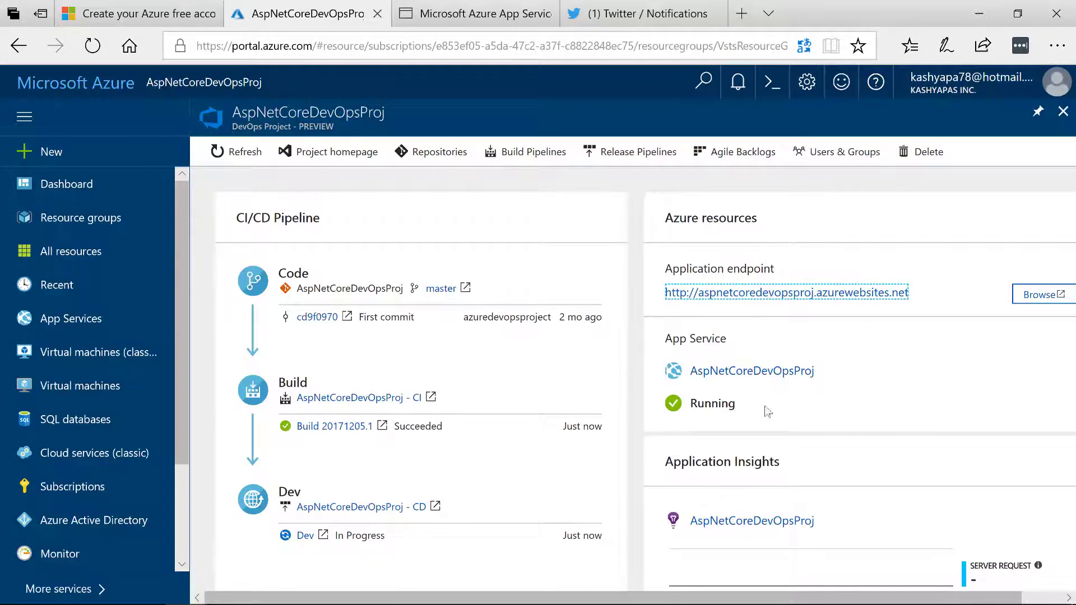
scroll(745, 364, "down", 2)
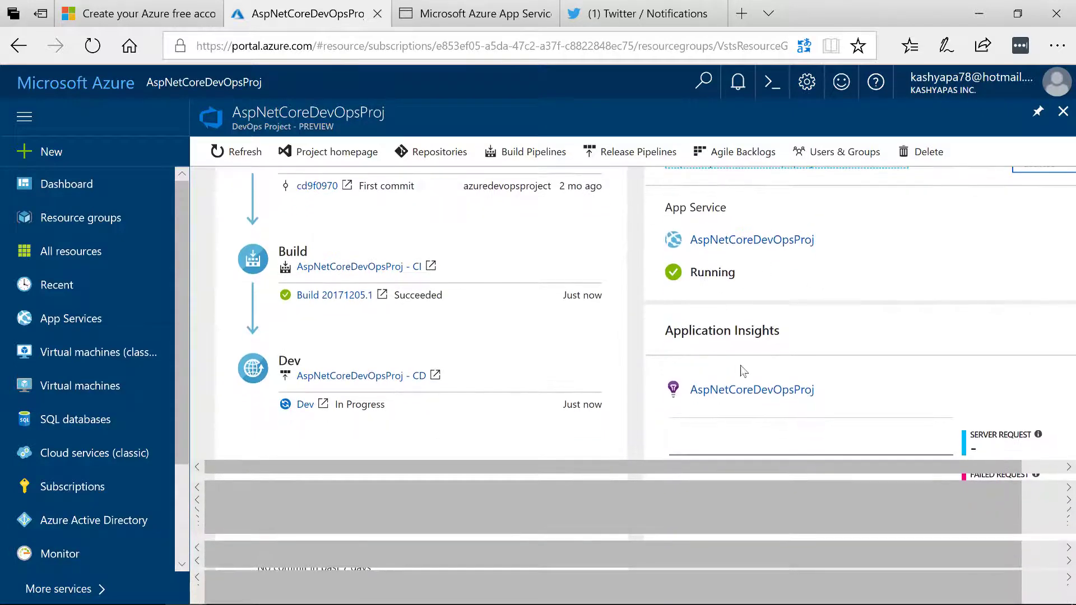
scroll(668, 377, "down", 1)
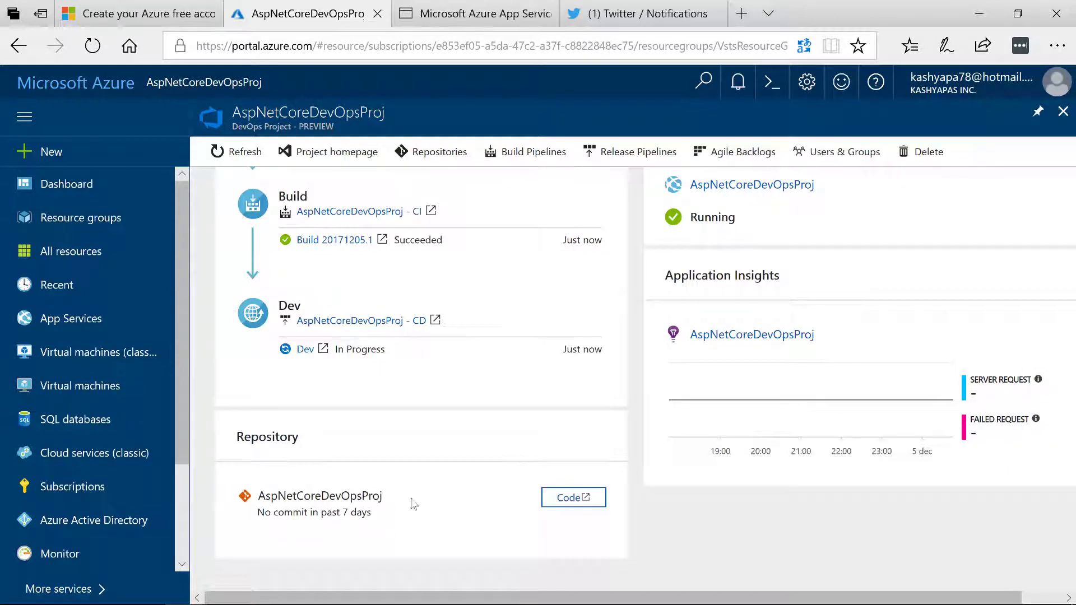
scroll(476, 520, "up", 3)
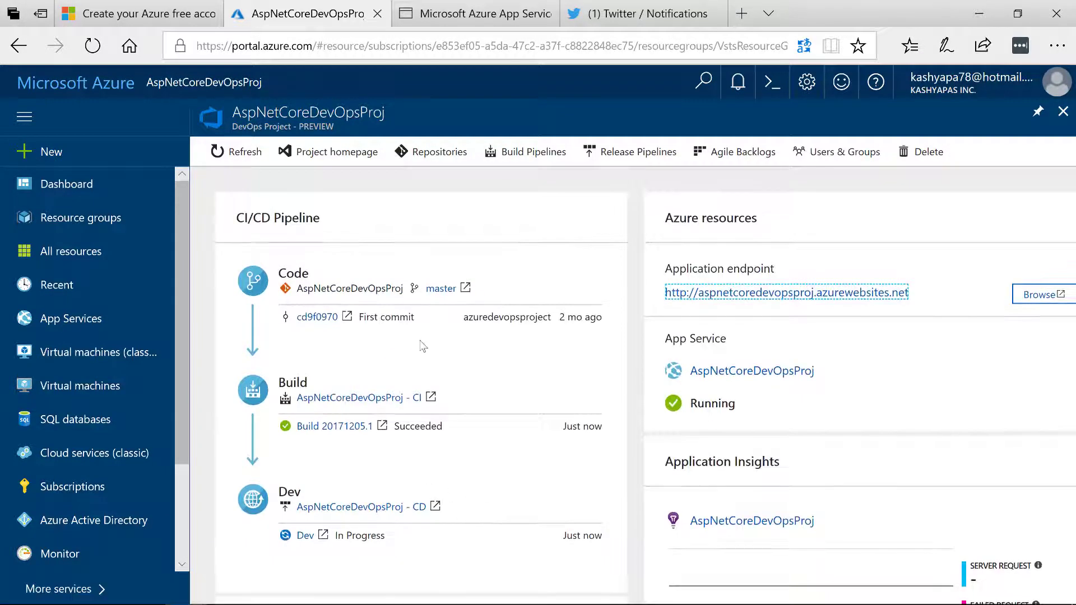
Step: Open the repository's master branch, expand the aspnet-core-dotnet-core folder to view its files, and return to the DevOps Project overview
left_click(442, 288)
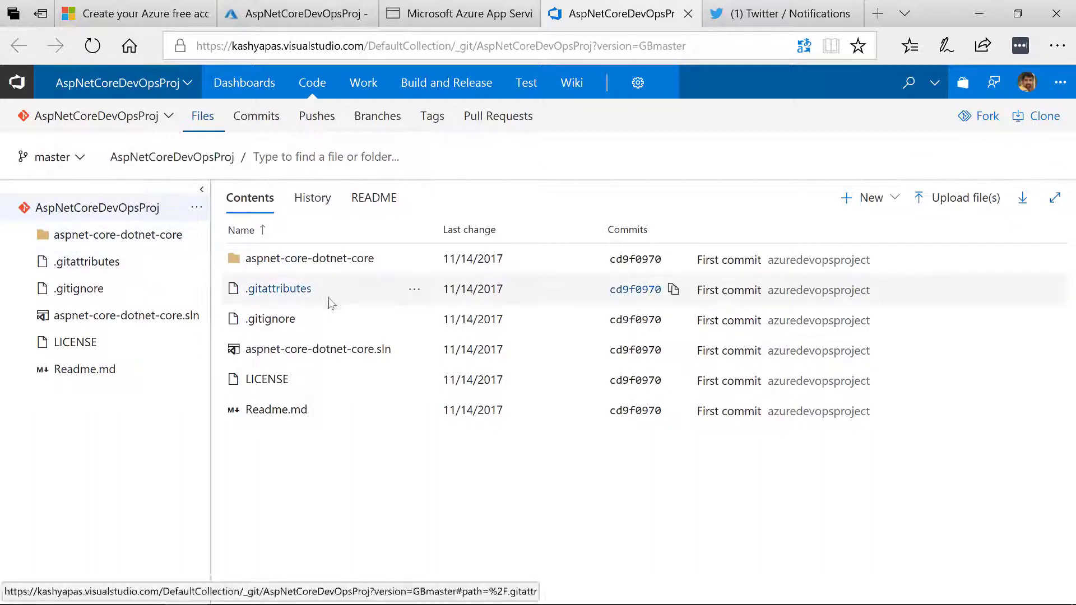
left_click(28, 234)
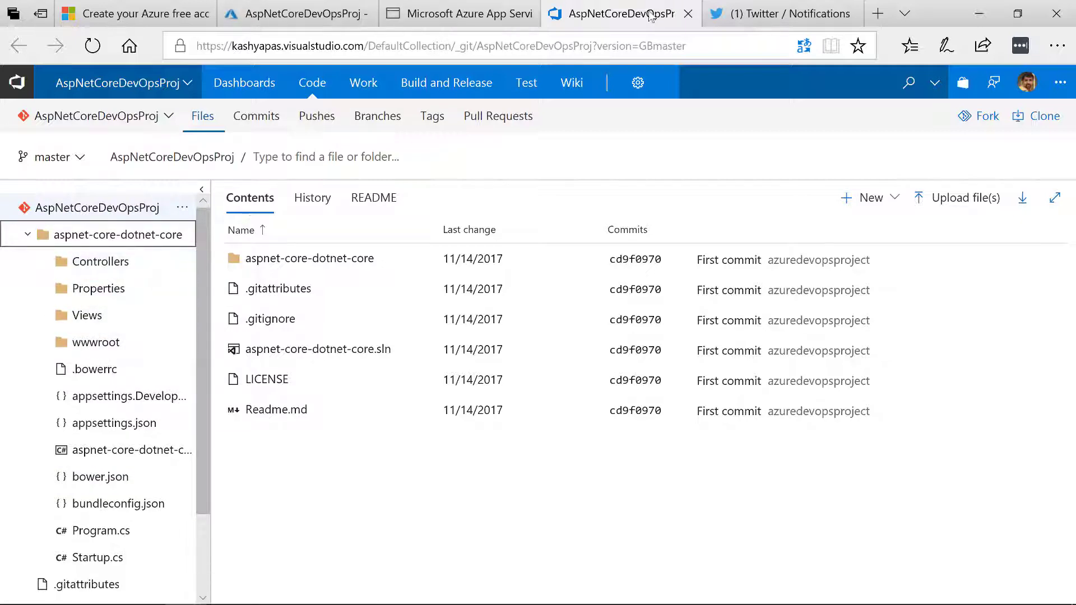
left_click(690, 15)
left_click(336, 11)
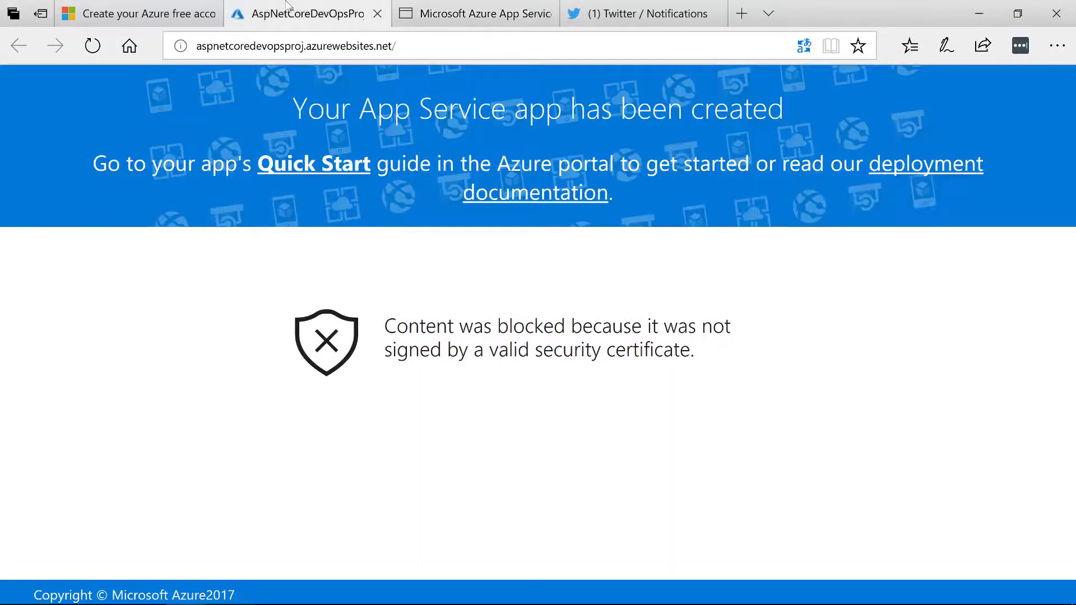
Step: Open the AspNetCoreDevOpsProj - CI build definition in edit mode and look over its Phase 1 tasks
scroll(460, 396, "down", 2)
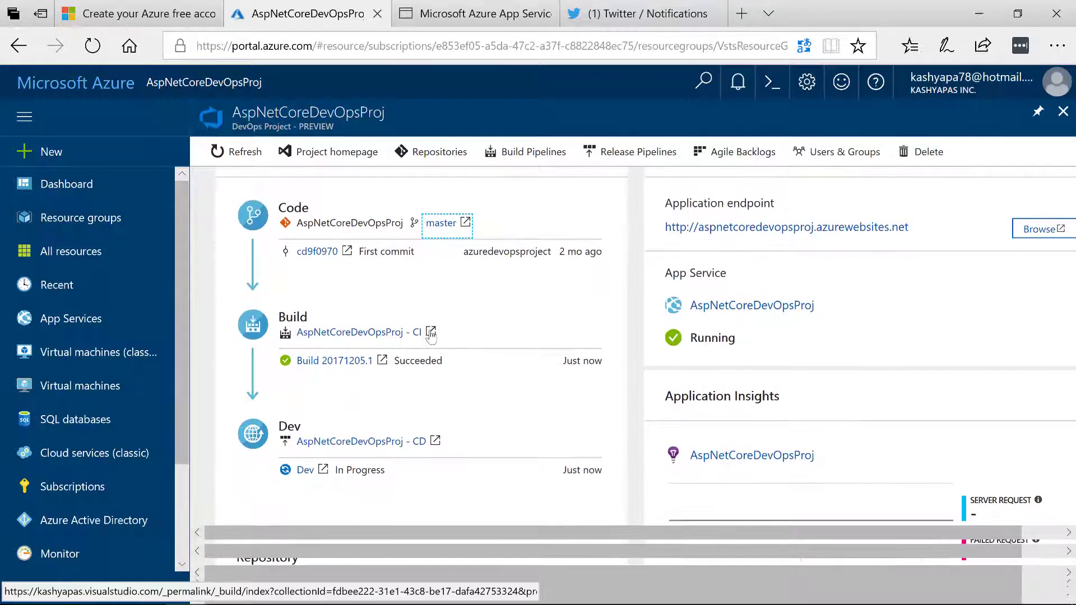
left_click(429, 333)
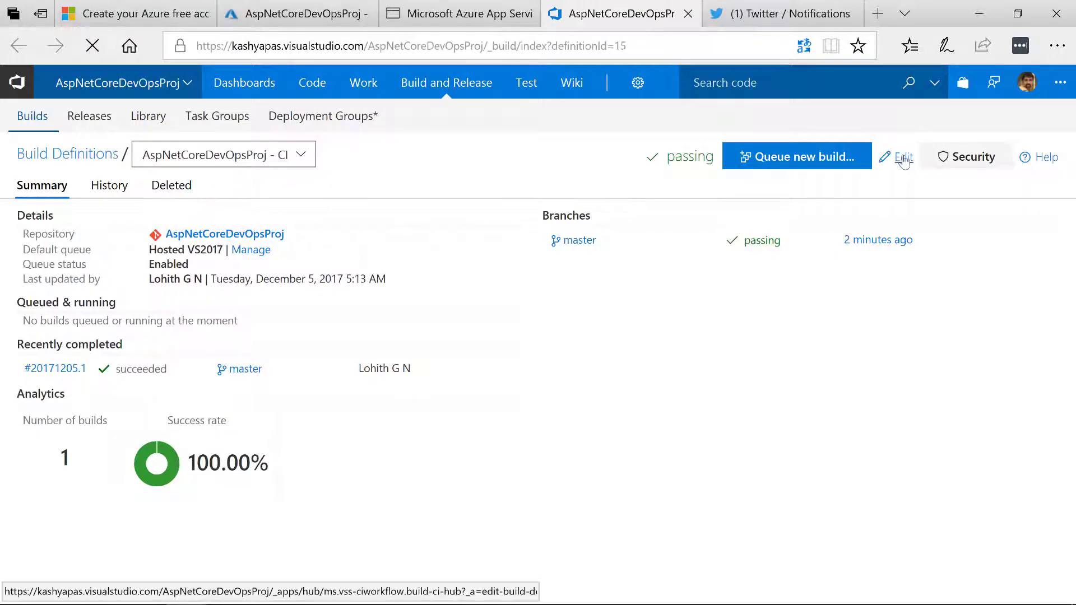
left_click(899, 157)
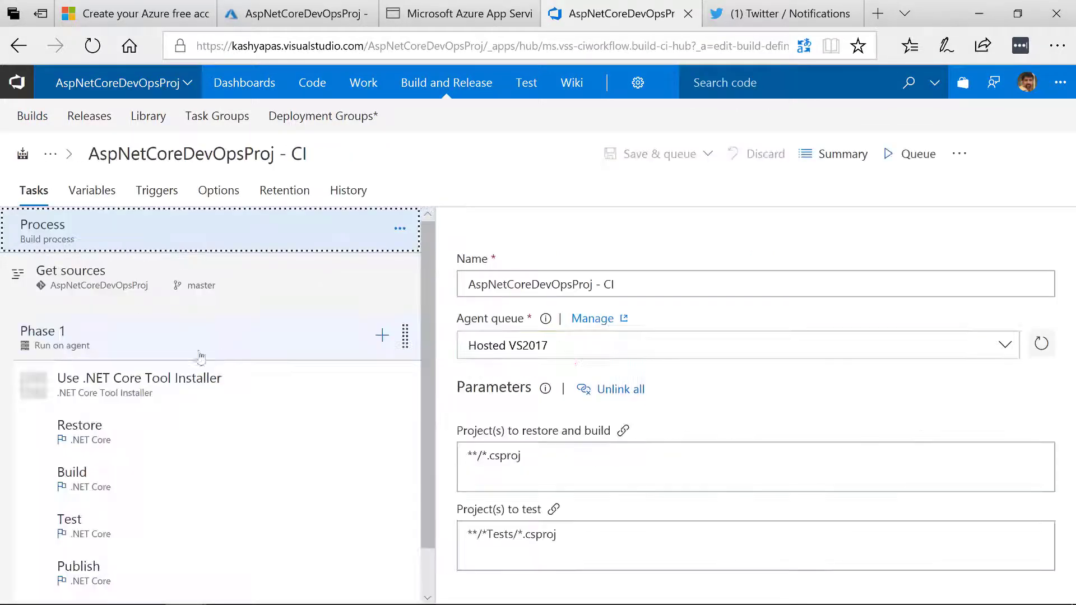
scroll(204, 297, "down", 1)
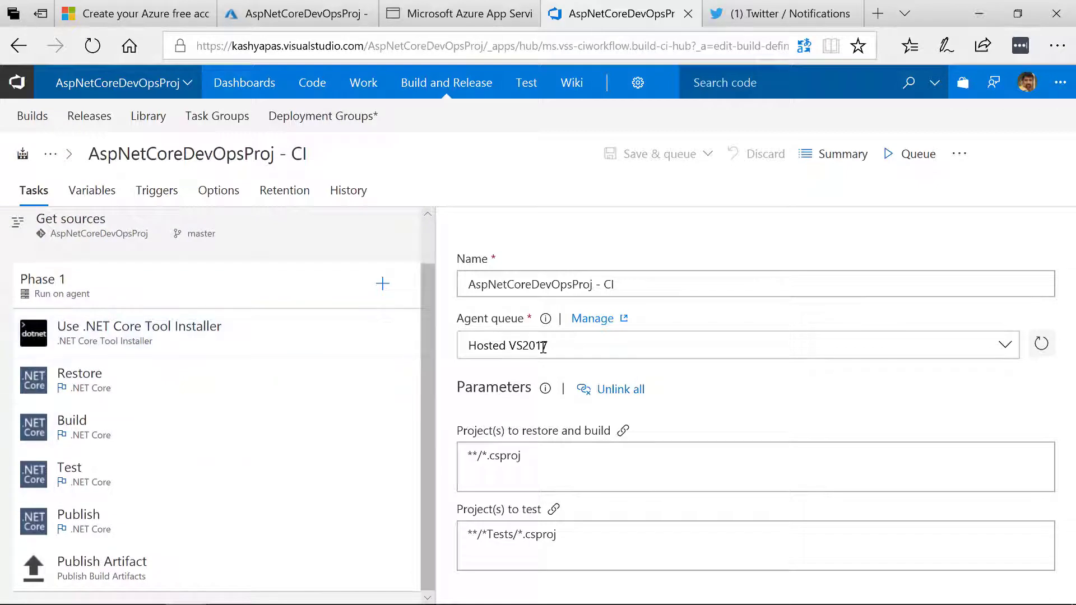
Step: Examine the build process name, agent queue, and the parameter for projects to restore and build
left_click_drag(623, 285, 372, 283)
left_click(515, 345)
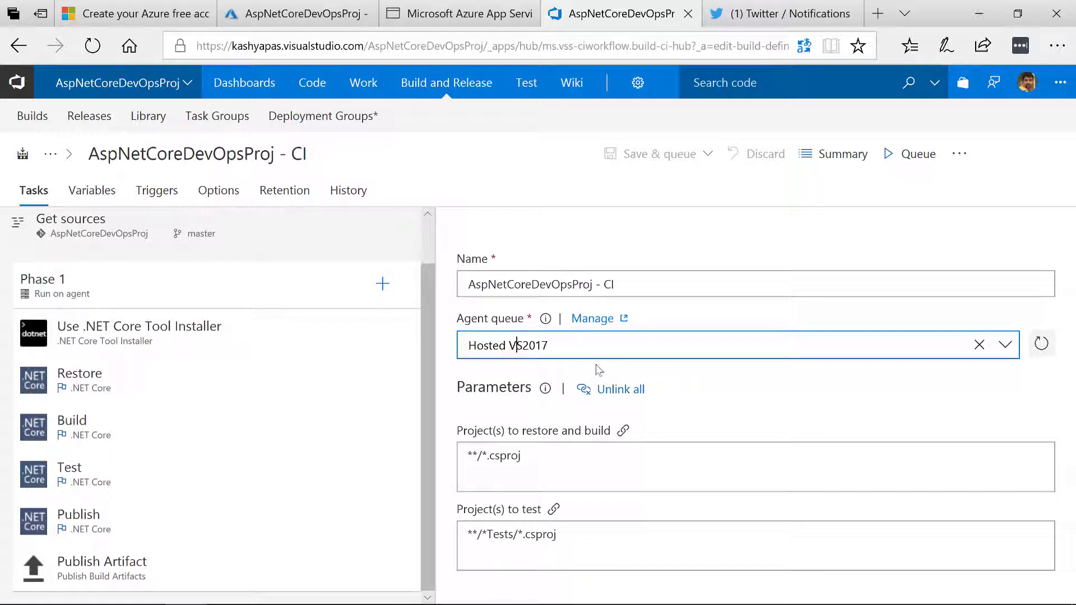
left_click(567, 479)
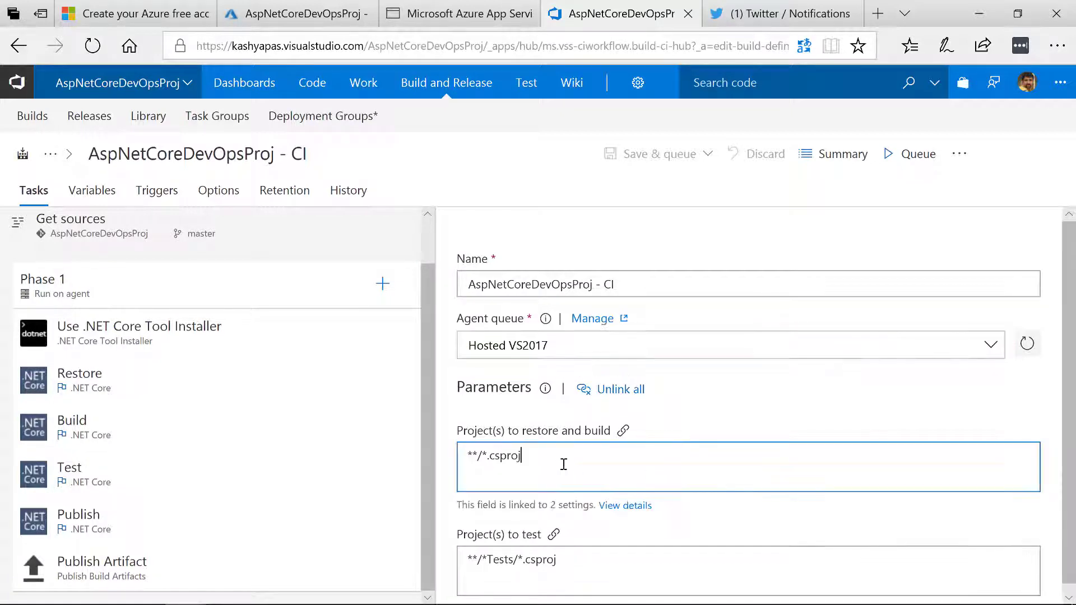
scroll(597, 465, "down", 1)
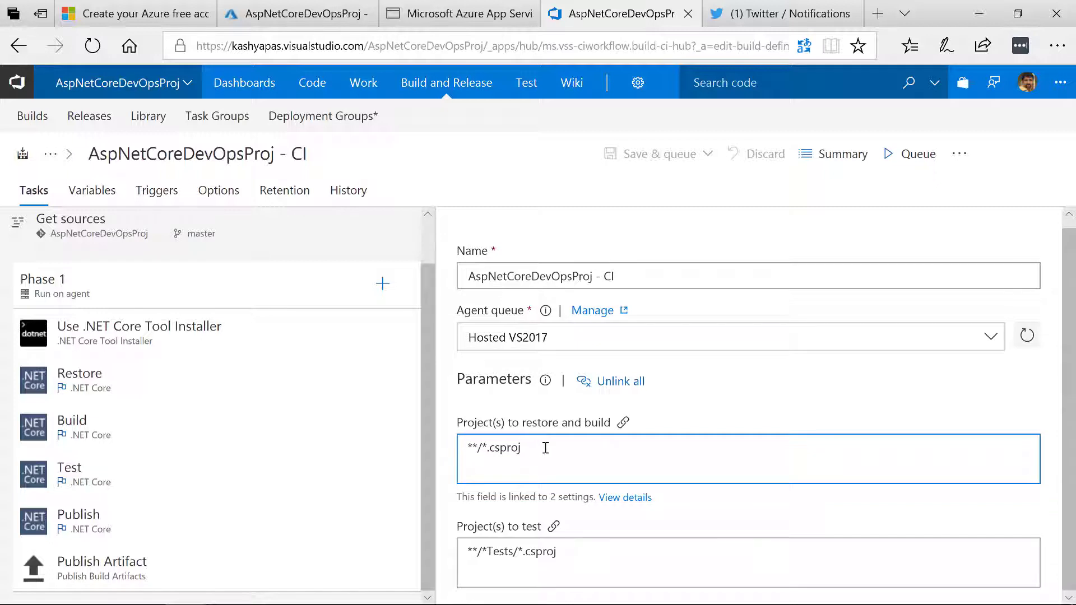
left_click_drag(545, 446, 438, 452)
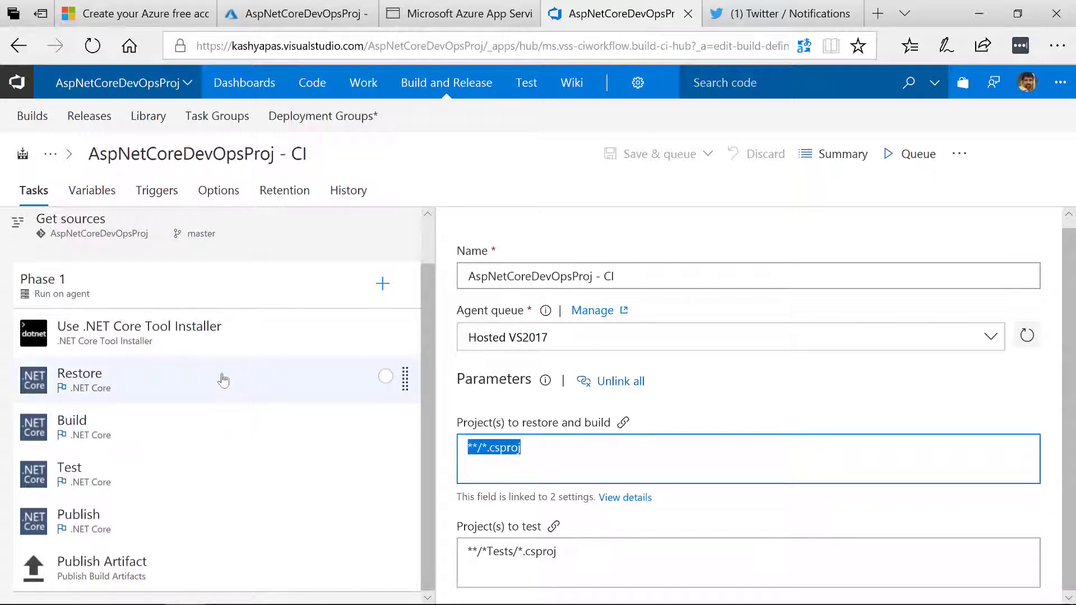
Step: Inspect the settings of each build task from the .NET Core Tool Installer through Publish Artifact, and close the build definition
left_click(104, 341)
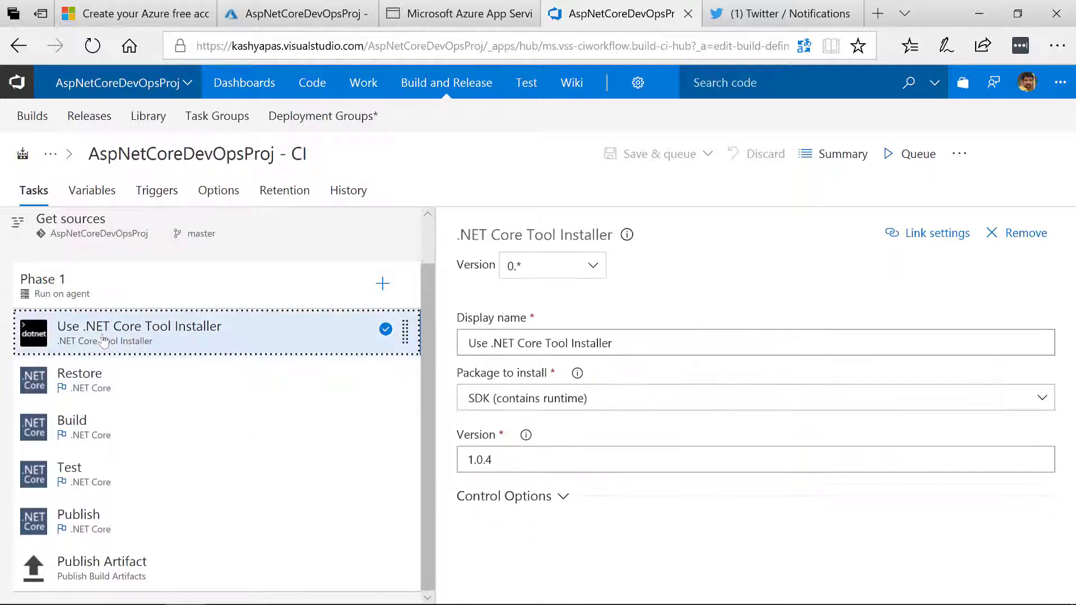
left_click(91, 392)
left_click(99, 435)
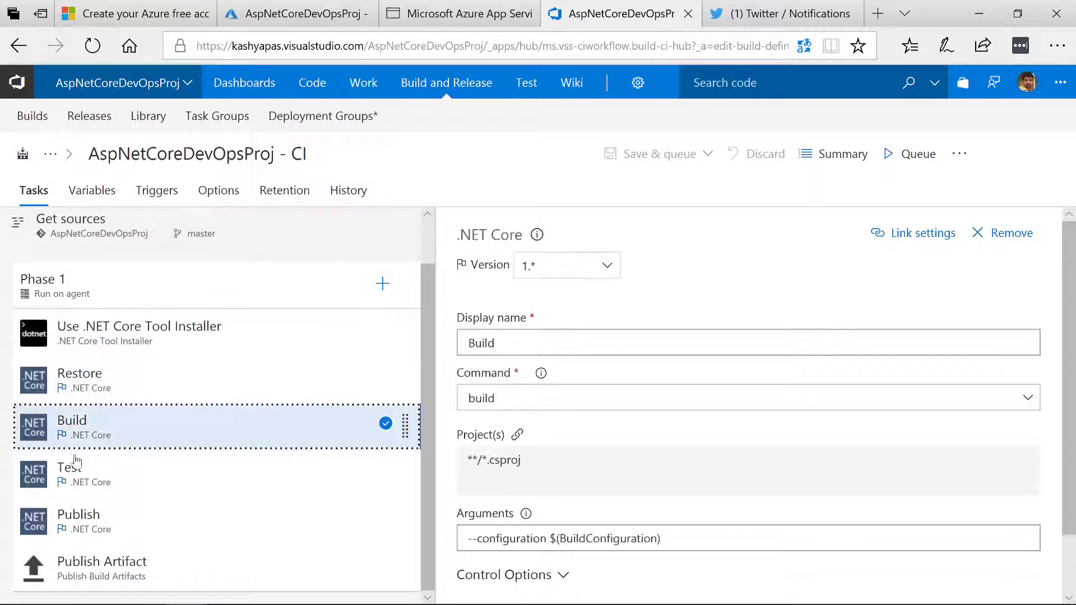
left_click(82, 477)
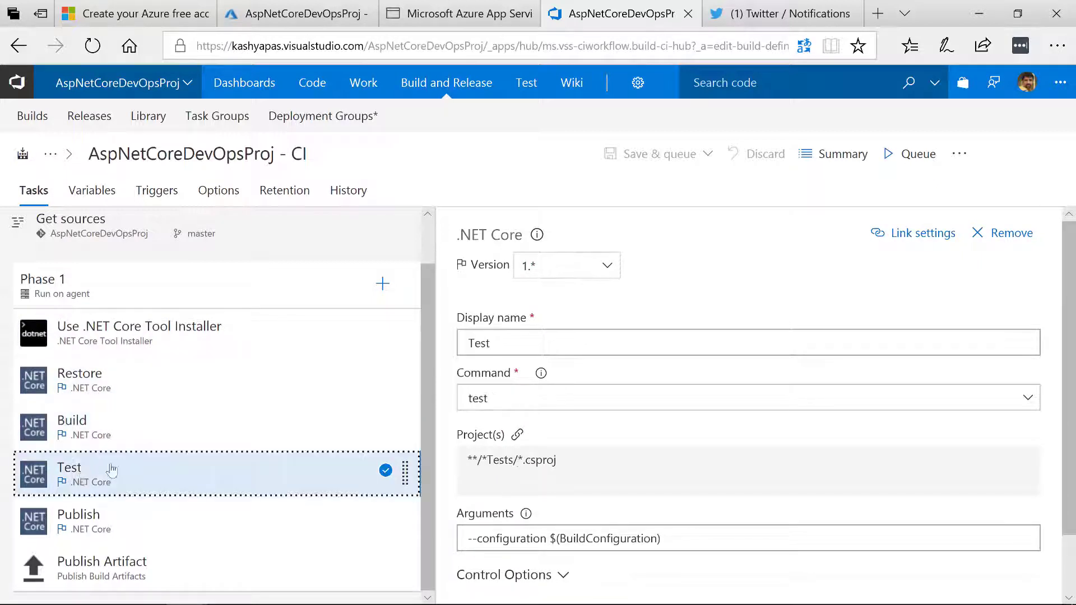
left_click(95, 527)
left_click(115, 570)
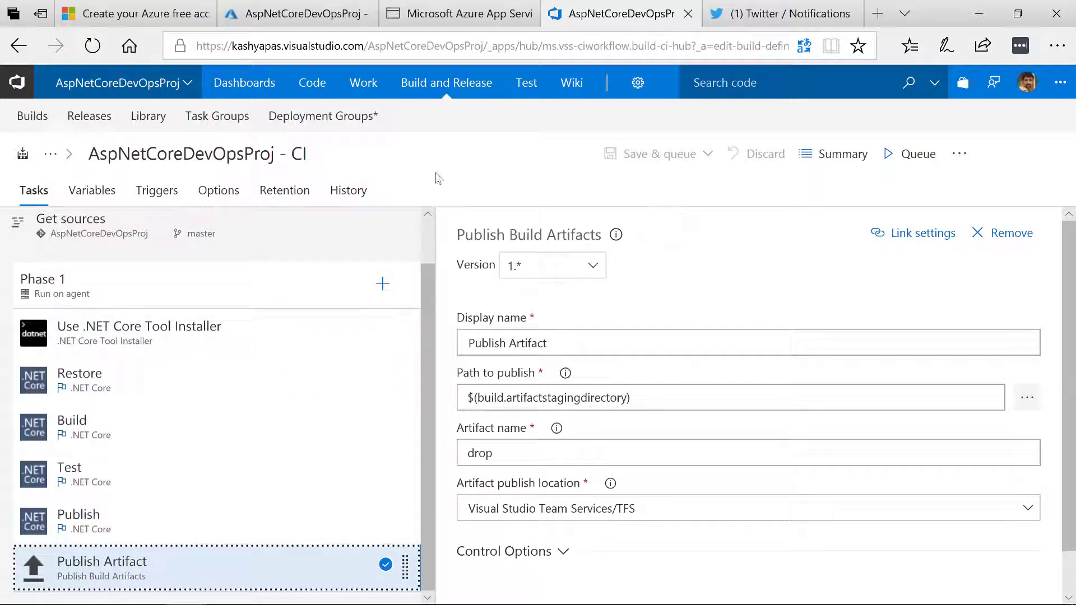
left_click(688, 14)
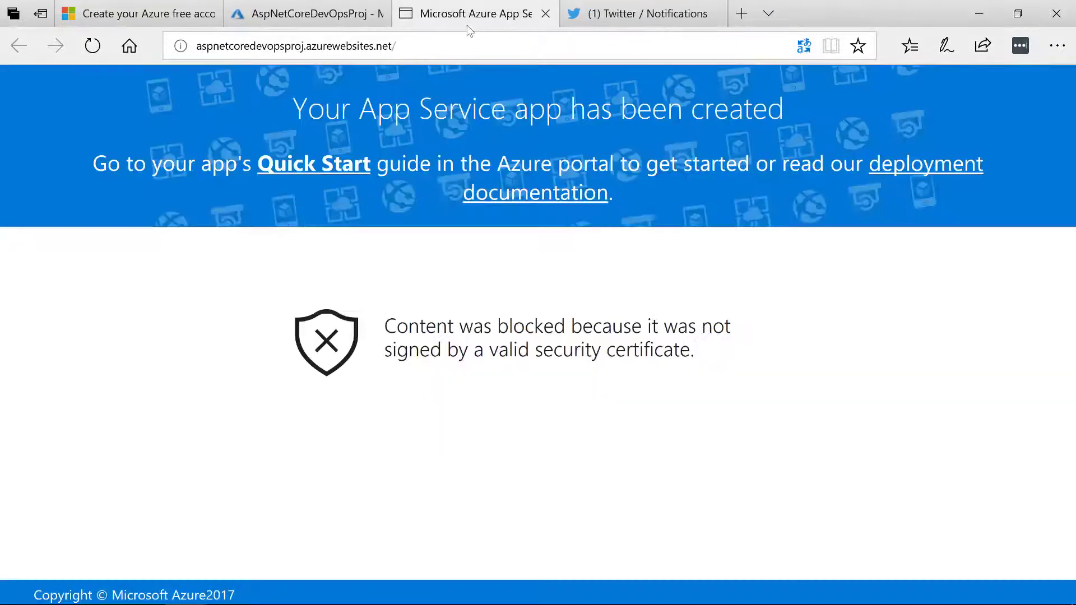
Step: Open the AspNetCoreDevOpsProj - CD release definition from the DevOps Project overview in edit mode
left_click(357, 8)
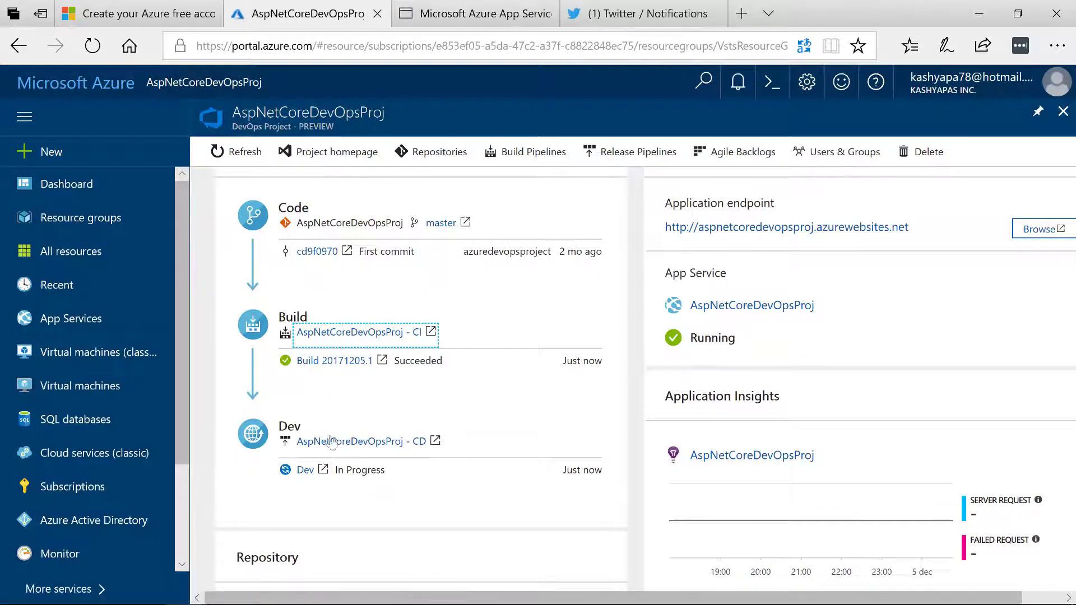
left_click(422, 442)
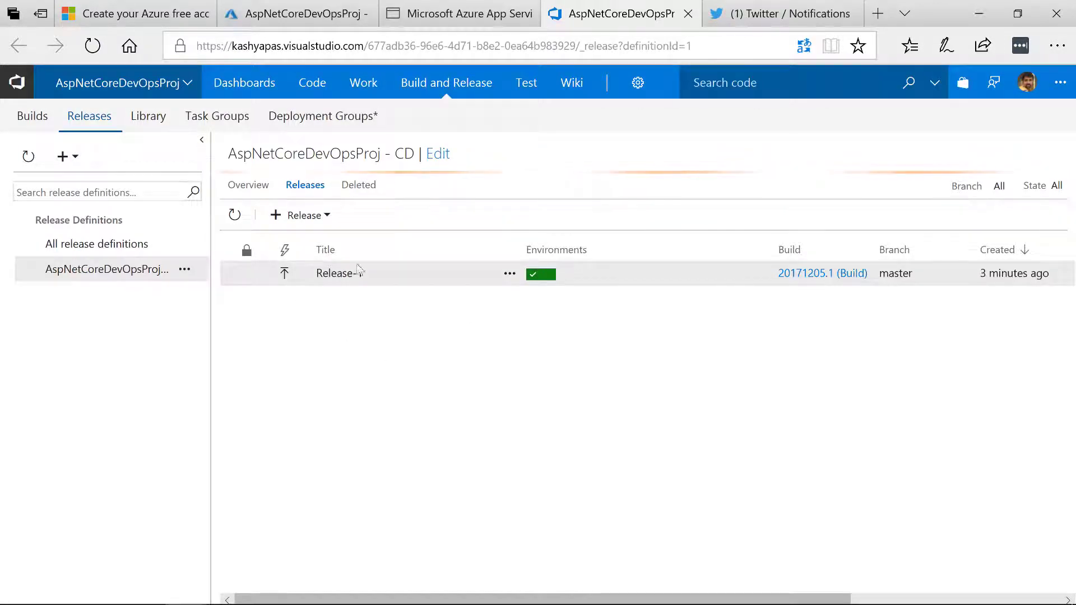
left_click(438, 152)
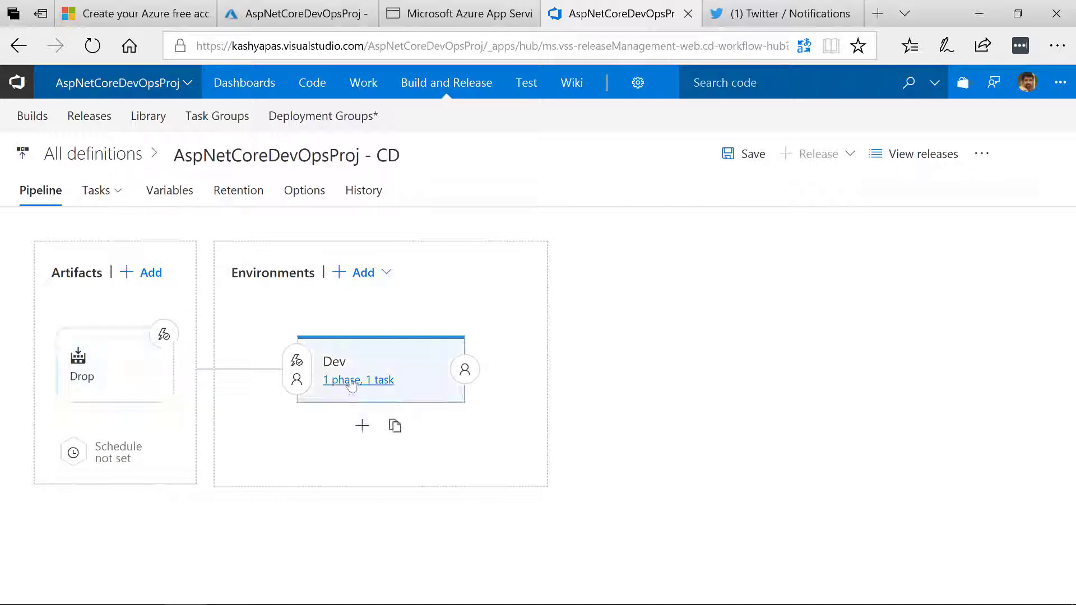
Step: Inspect the Deploy Azure App Service task in the Dev environment, and leave the release definition without saving
left_click(353, 381)
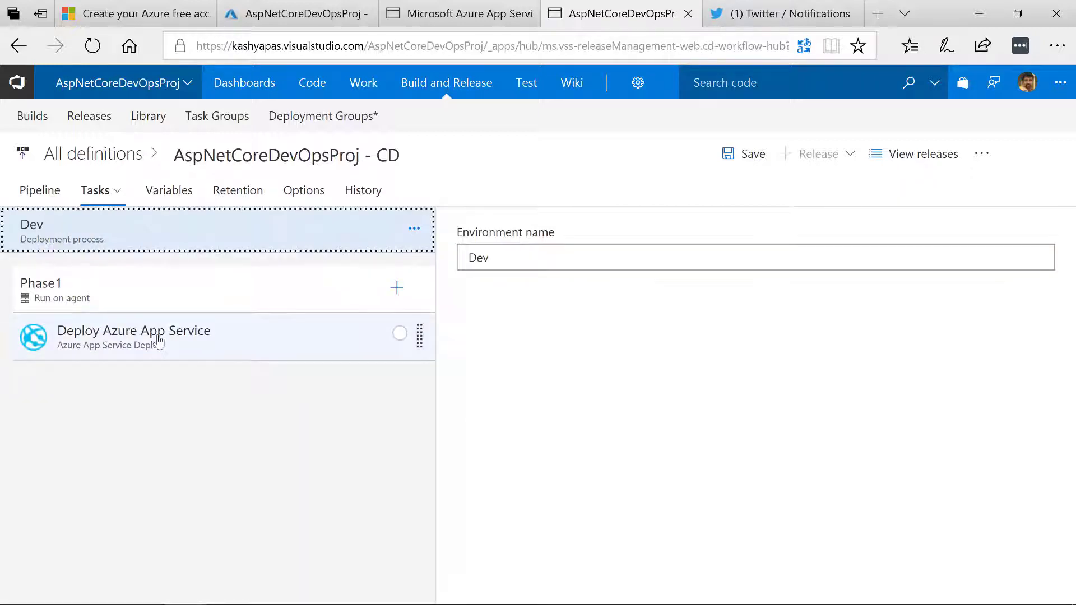
left_click(225, 353)
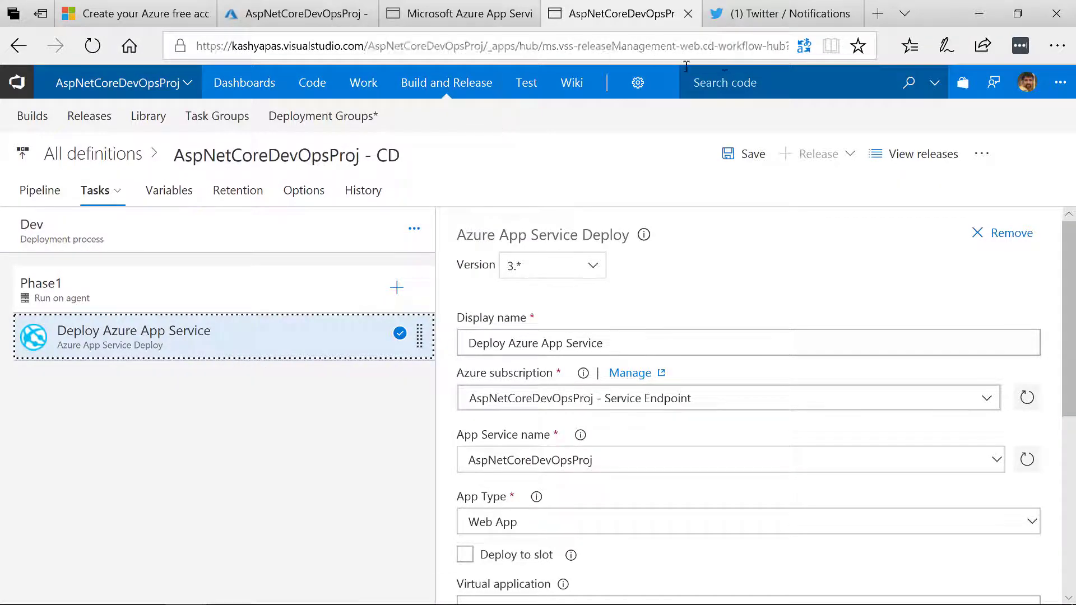
left_click(688, 13)
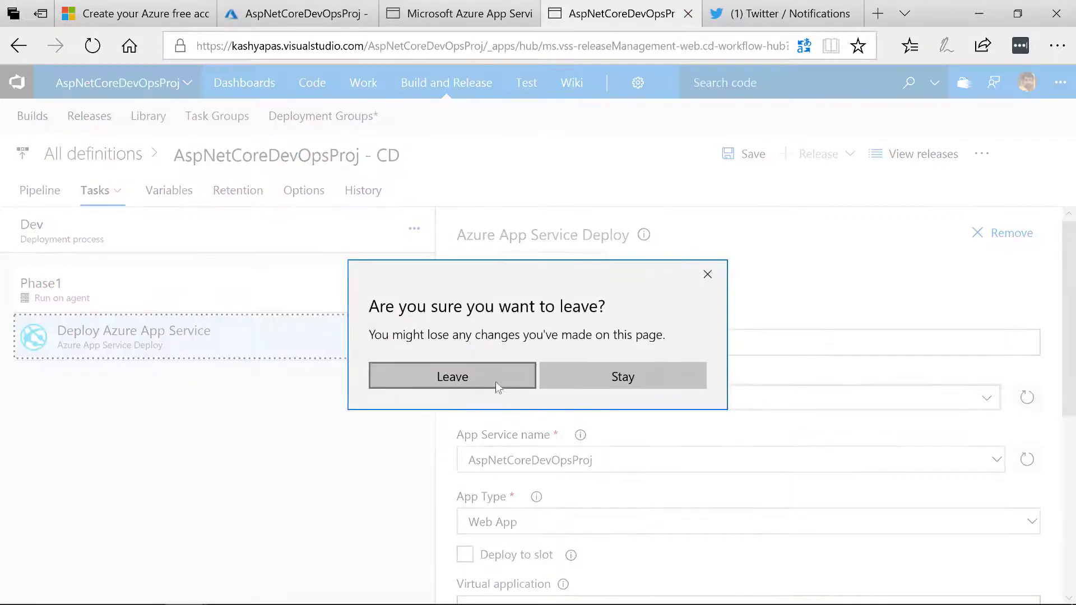
left_click(452, 377)
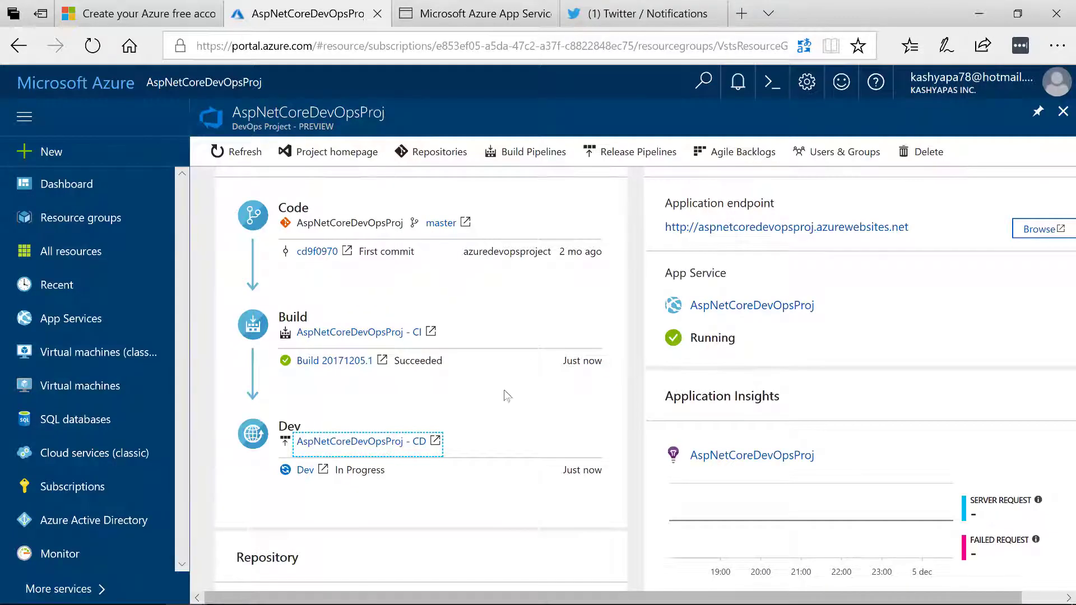
Step: Look over the DevOps Project overview and reload the deployed app's web page
scroll(401, 399, "down", 2)
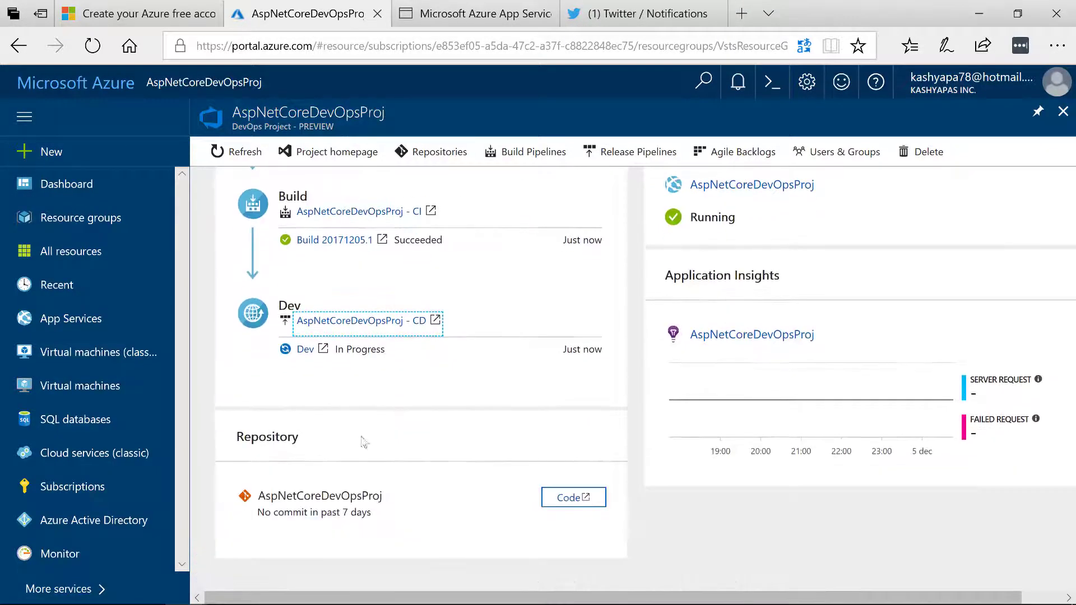
scroll(445, 466, "up", 3)
scroll(445, 466, "down", 3)
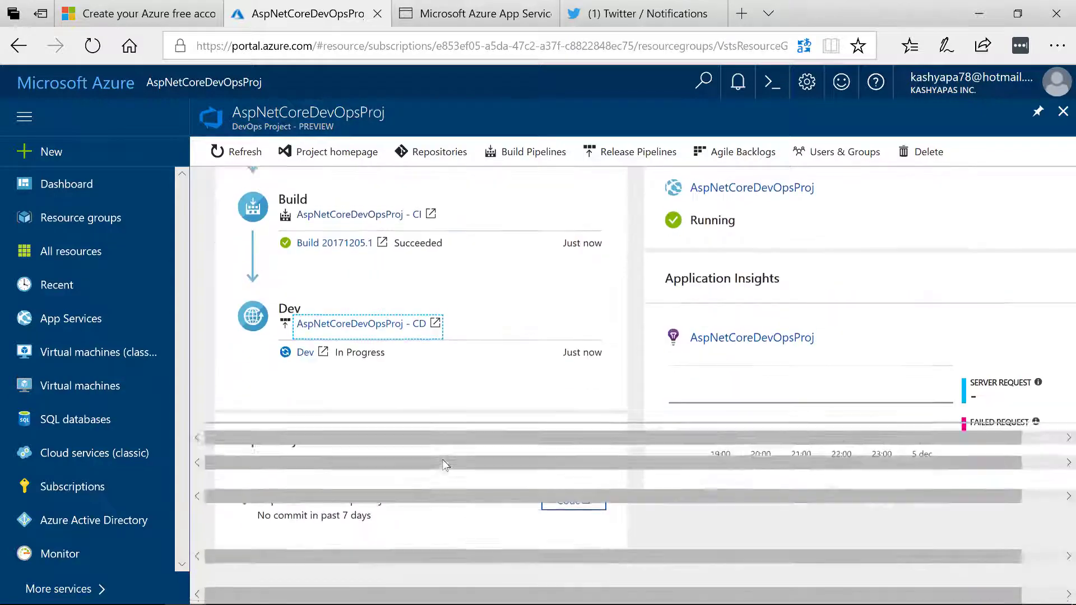
scroll(445, 466, "up", 3)
left_click(506, 5)
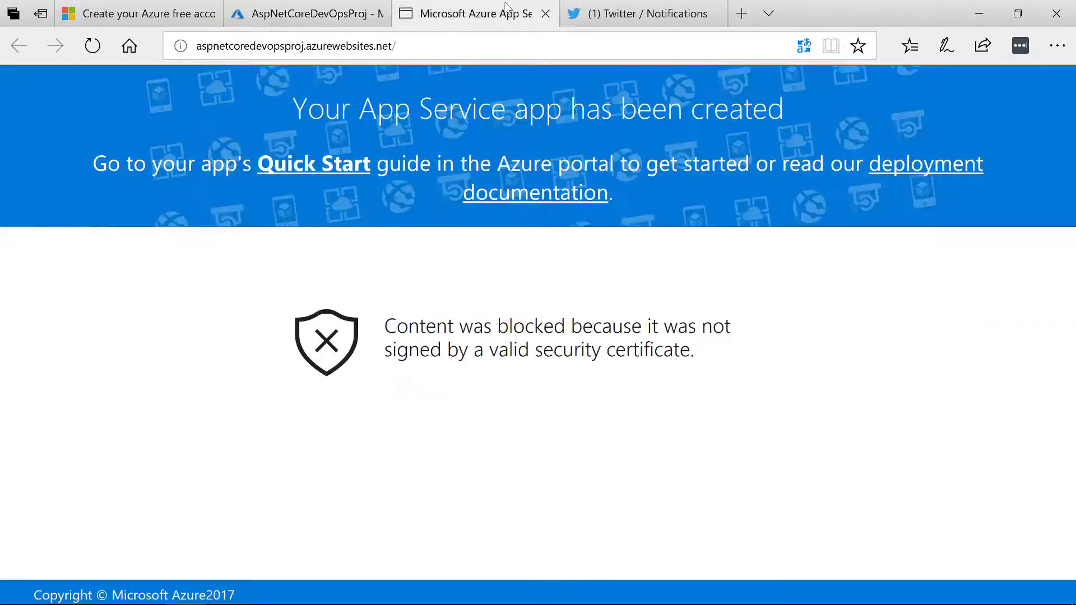
key("F5")
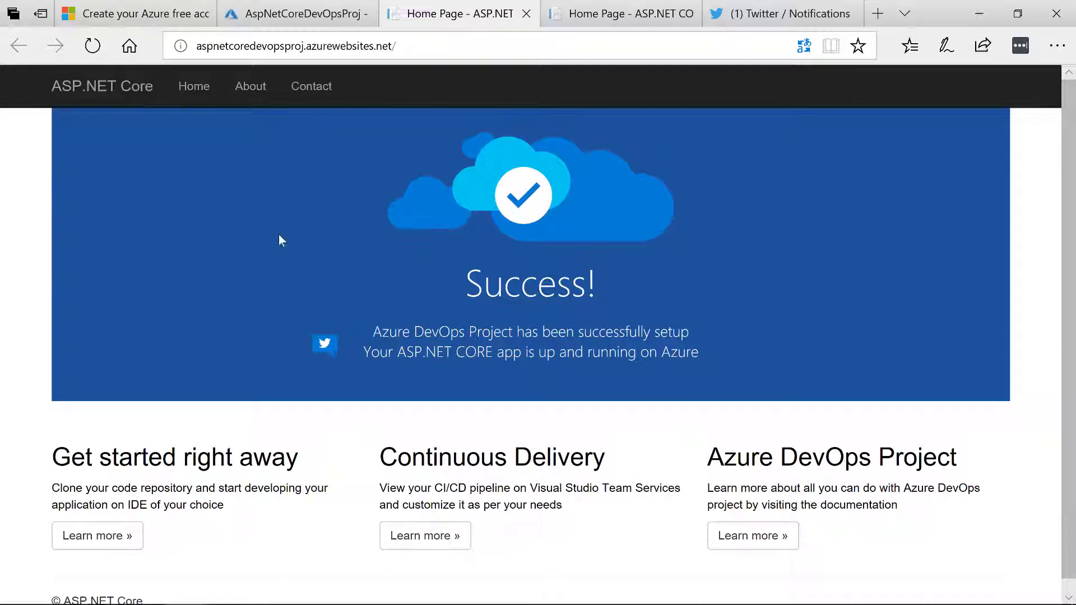
Step: View the deployed ASP.NET Core site's Home, About and Contact pages, and return to the DevOps Project overview
left_click(201, 89)
left_click(250, 95)
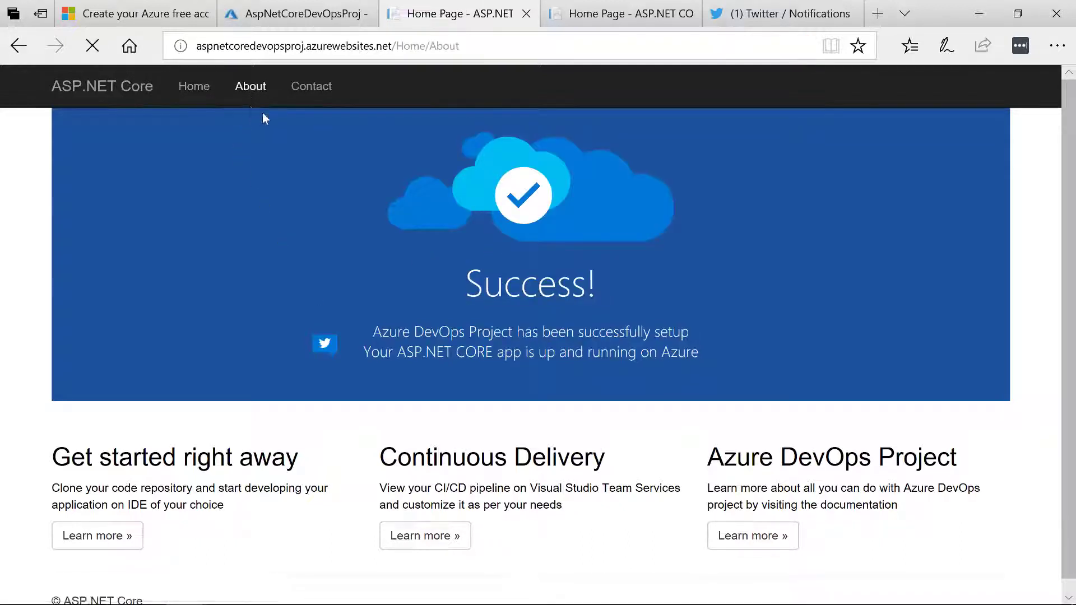
left_click(315, 88)
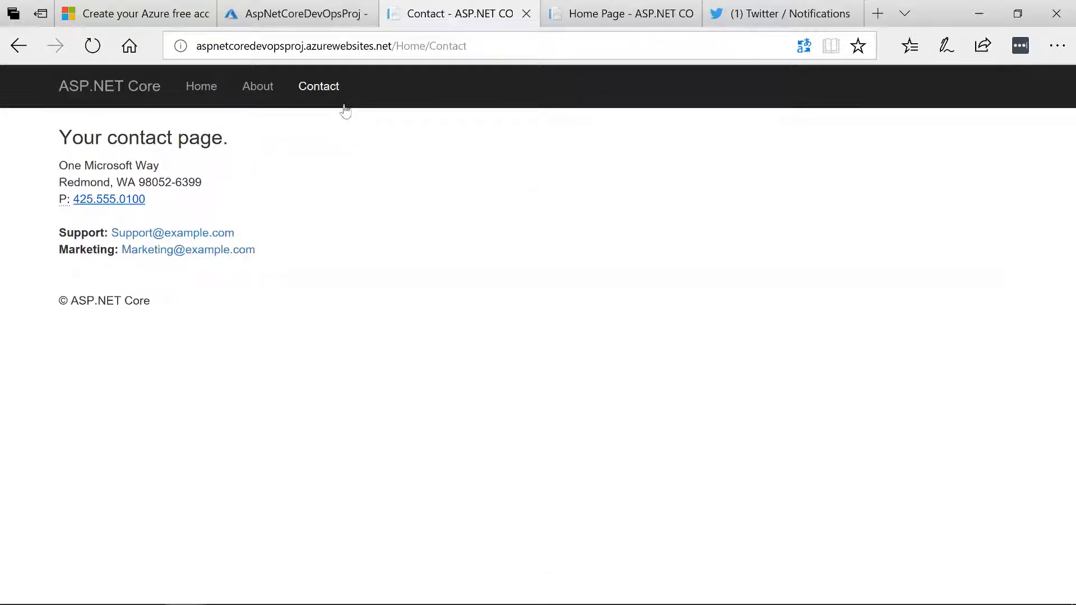
left_click(306, 13)
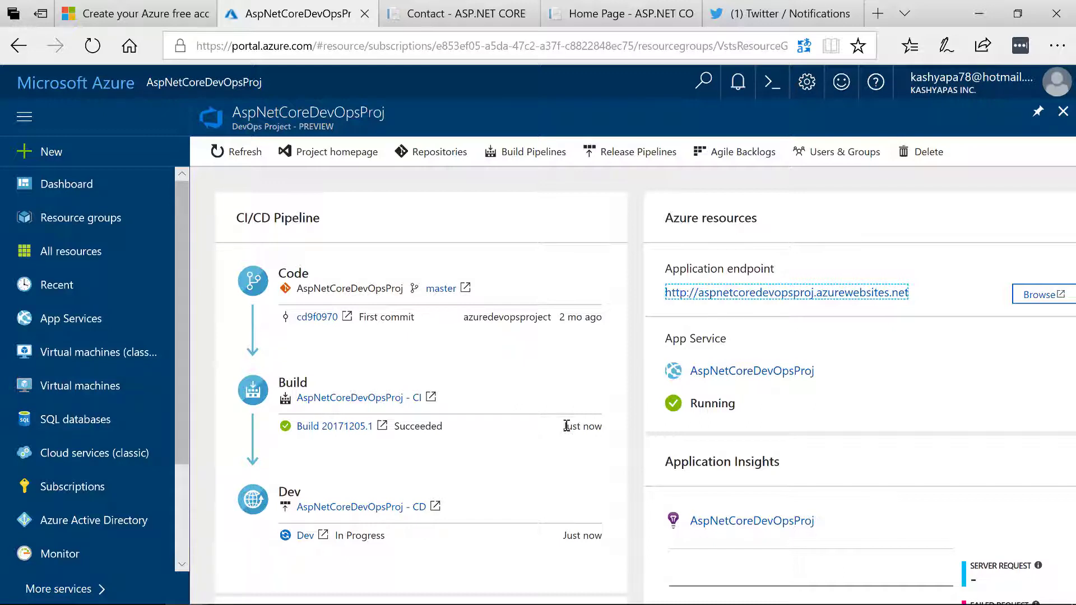
Step: Open the project's Application Insights resource and display its Metrics Explorer
scroll(732, 384, "down", 3)
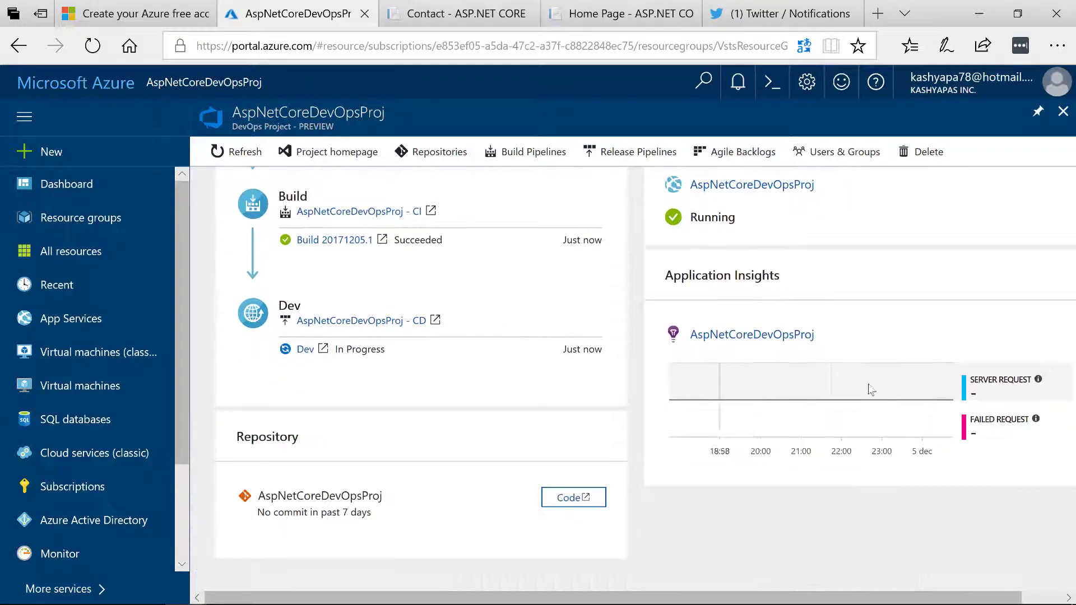
left_click(734, 337)
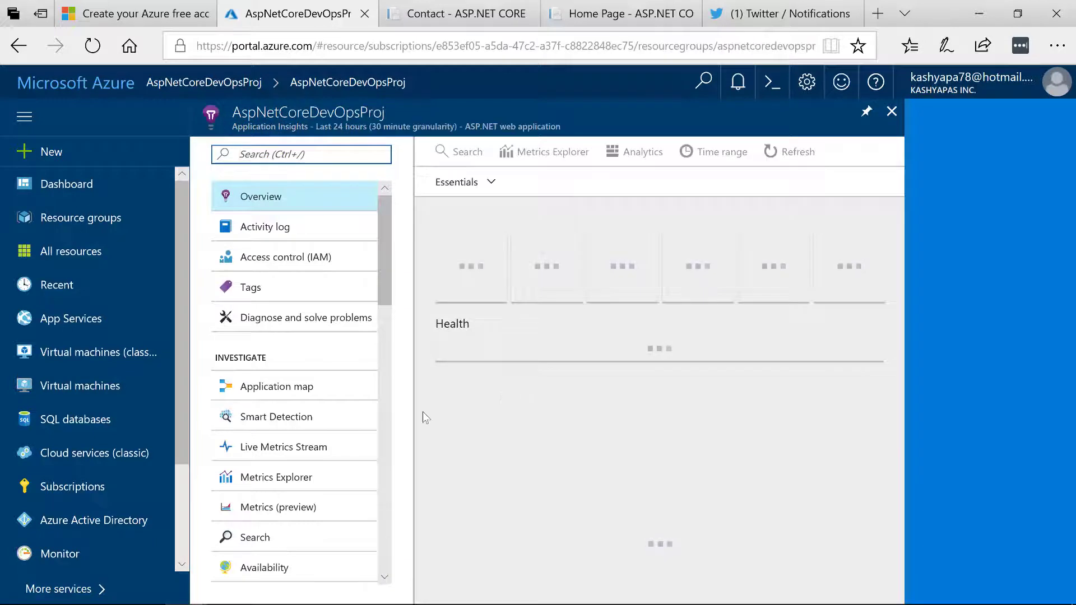
left_click(278, 479)
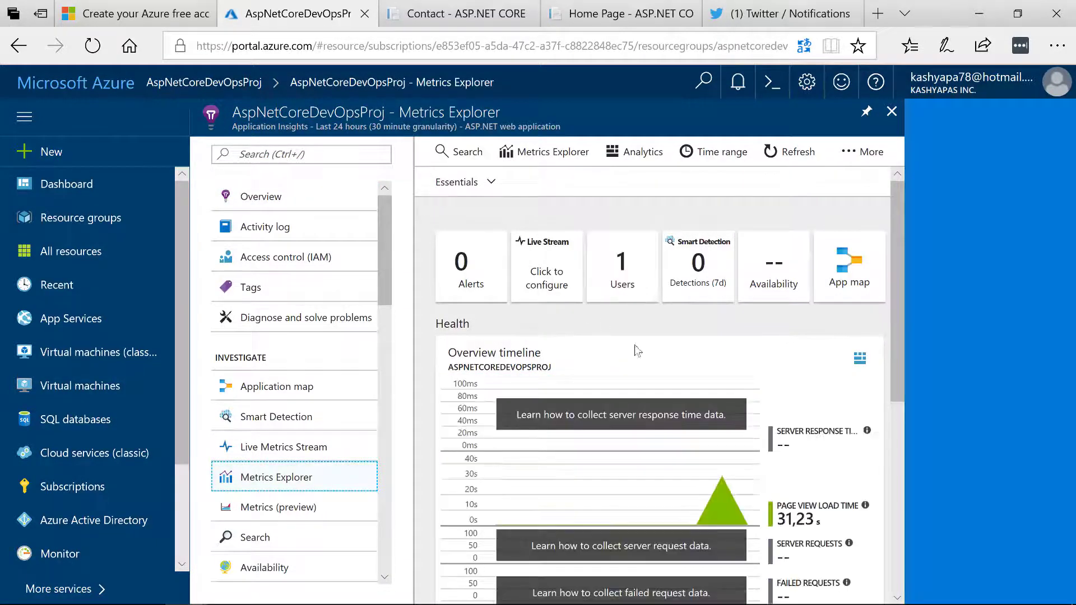
scroll(827, 474, "down", 1)
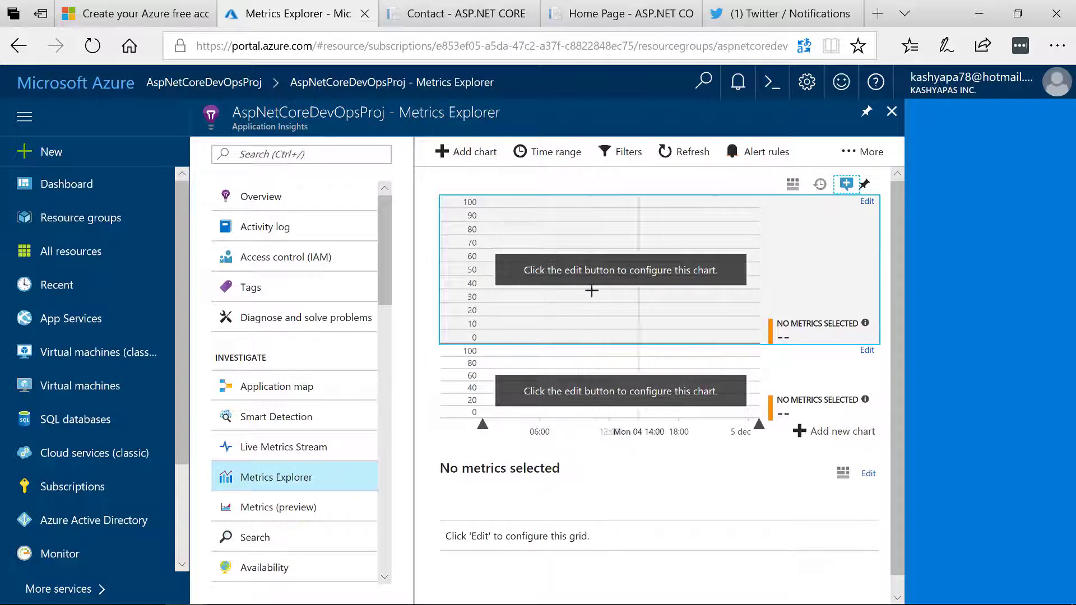
Step: Open the telemetry search from the first metrics chart, look through its entries, and close Application Insights
left_click(610, 272)
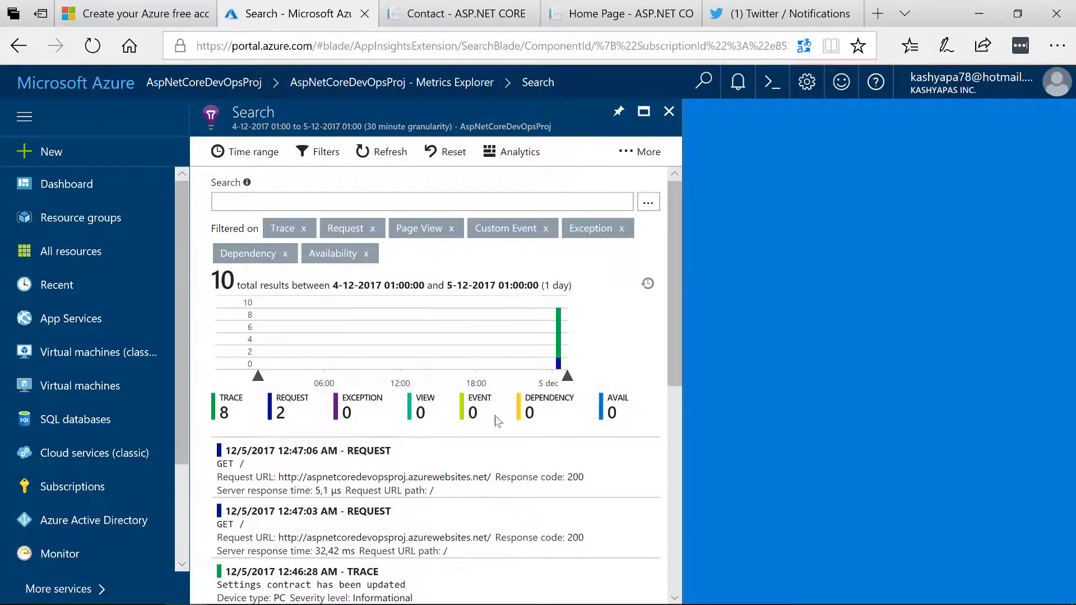
scroll(527, 386, "down", 3)
scroll(526, 386, "up", 3)
left_click(669, 111)
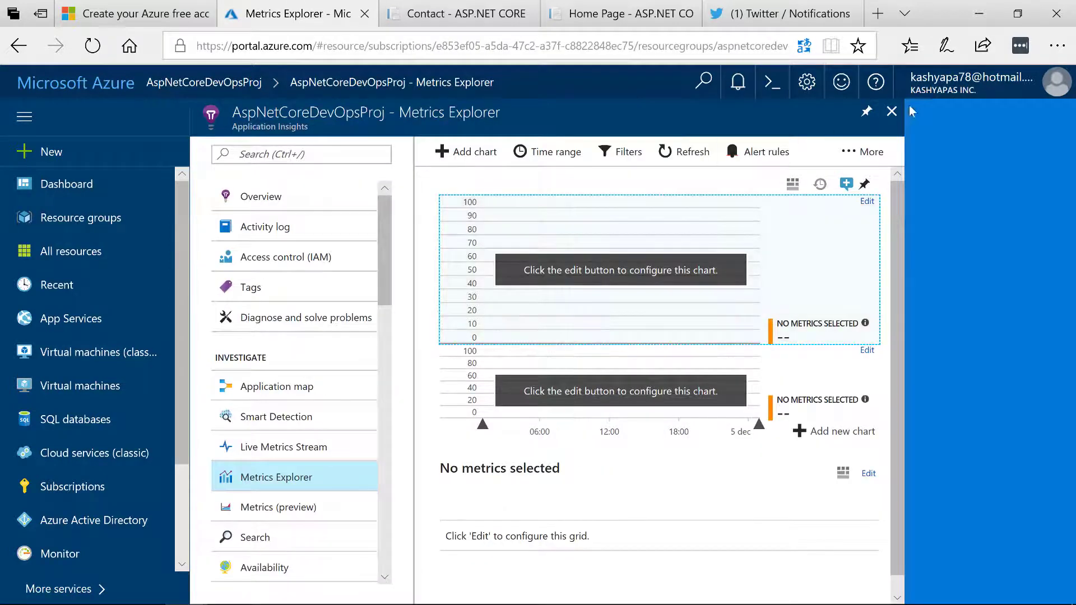
left_click(891, 114)
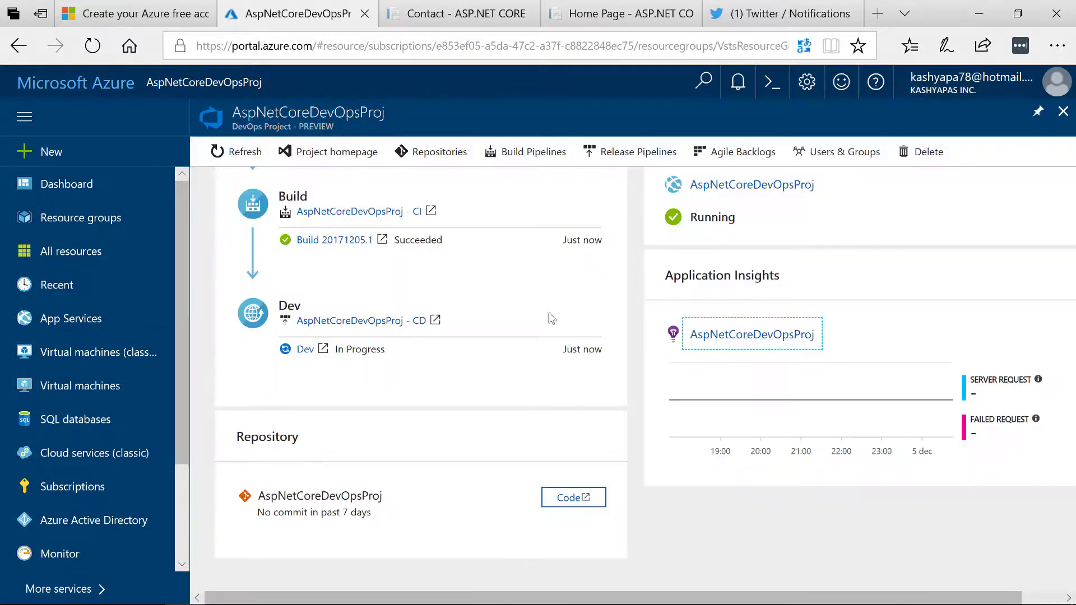
scroll(523, 348, "up", 3)
scroll(522, 344, "down", 3)
scroll(516, 335, "up", 3)
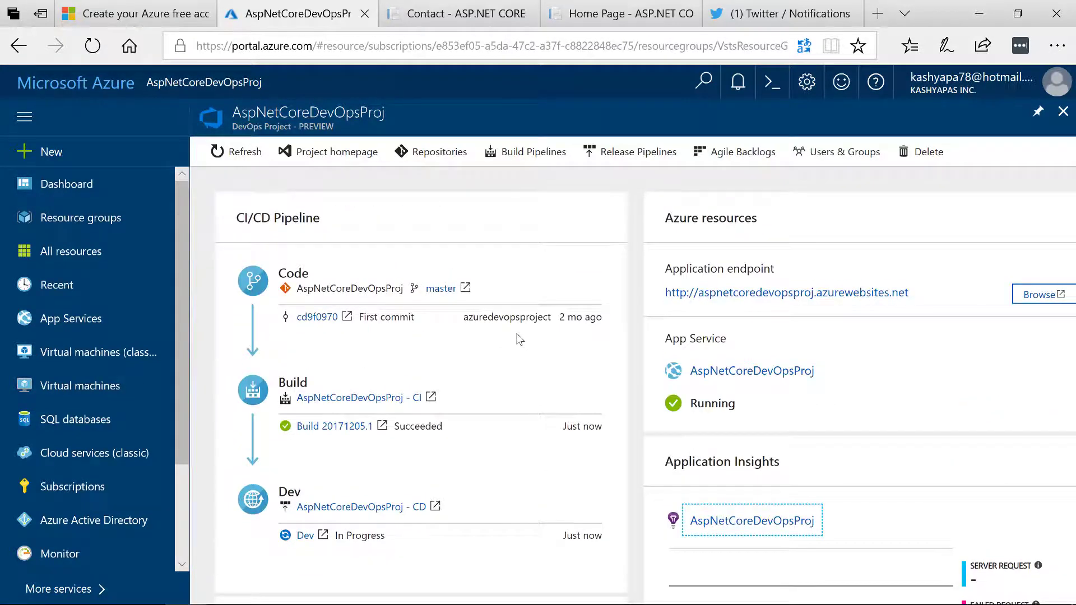